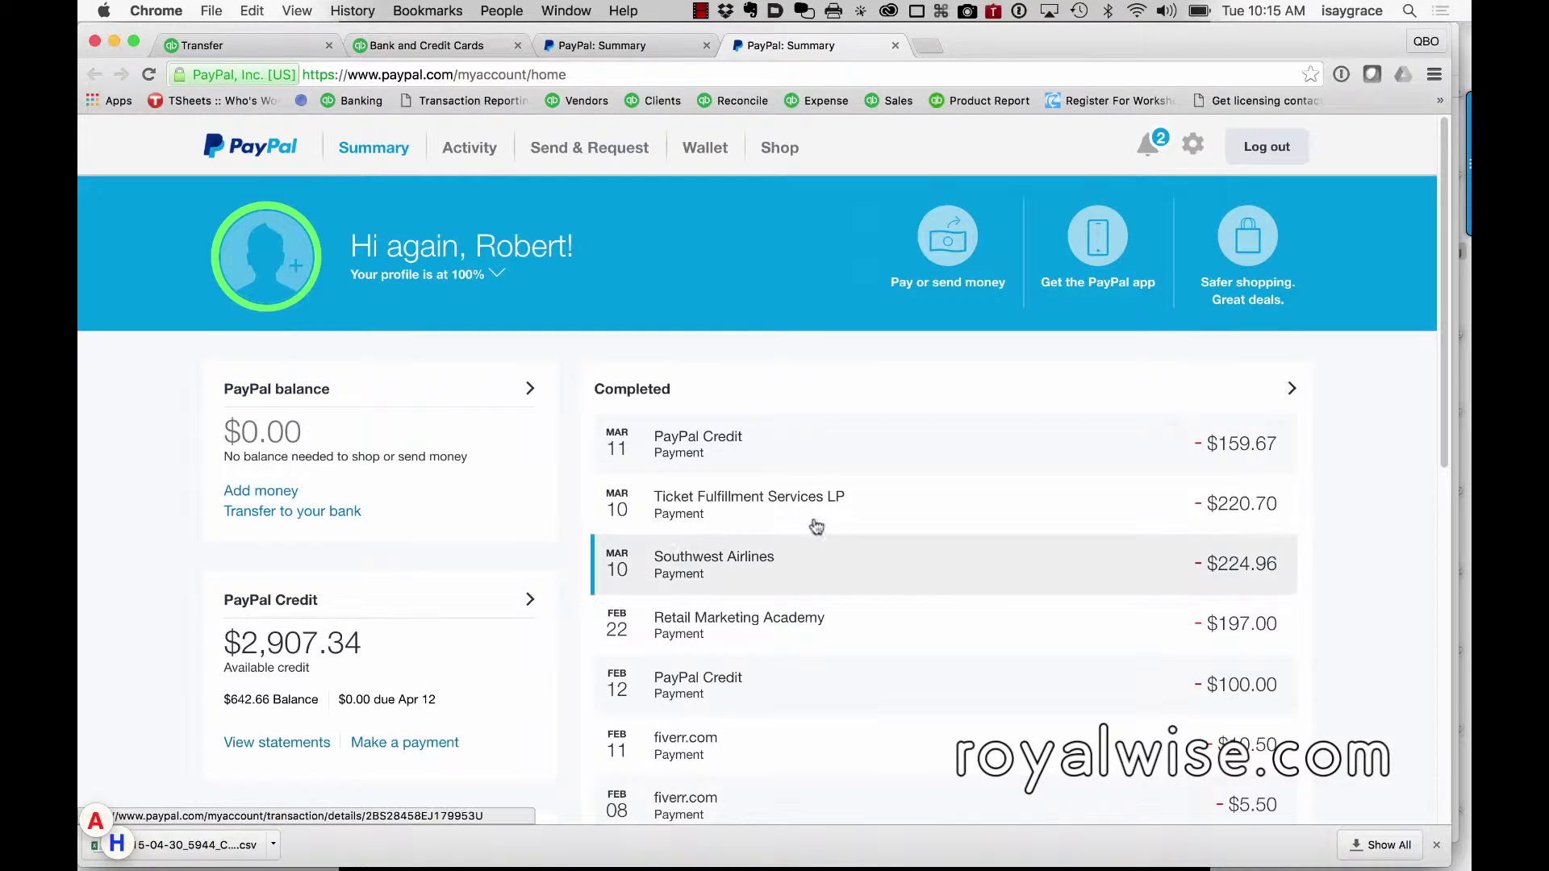
Step: Go to the Banking page and select the PayPal account from the account carousel
scroll(807, 504, down, 1)
scroll(808, 504, down, 1)
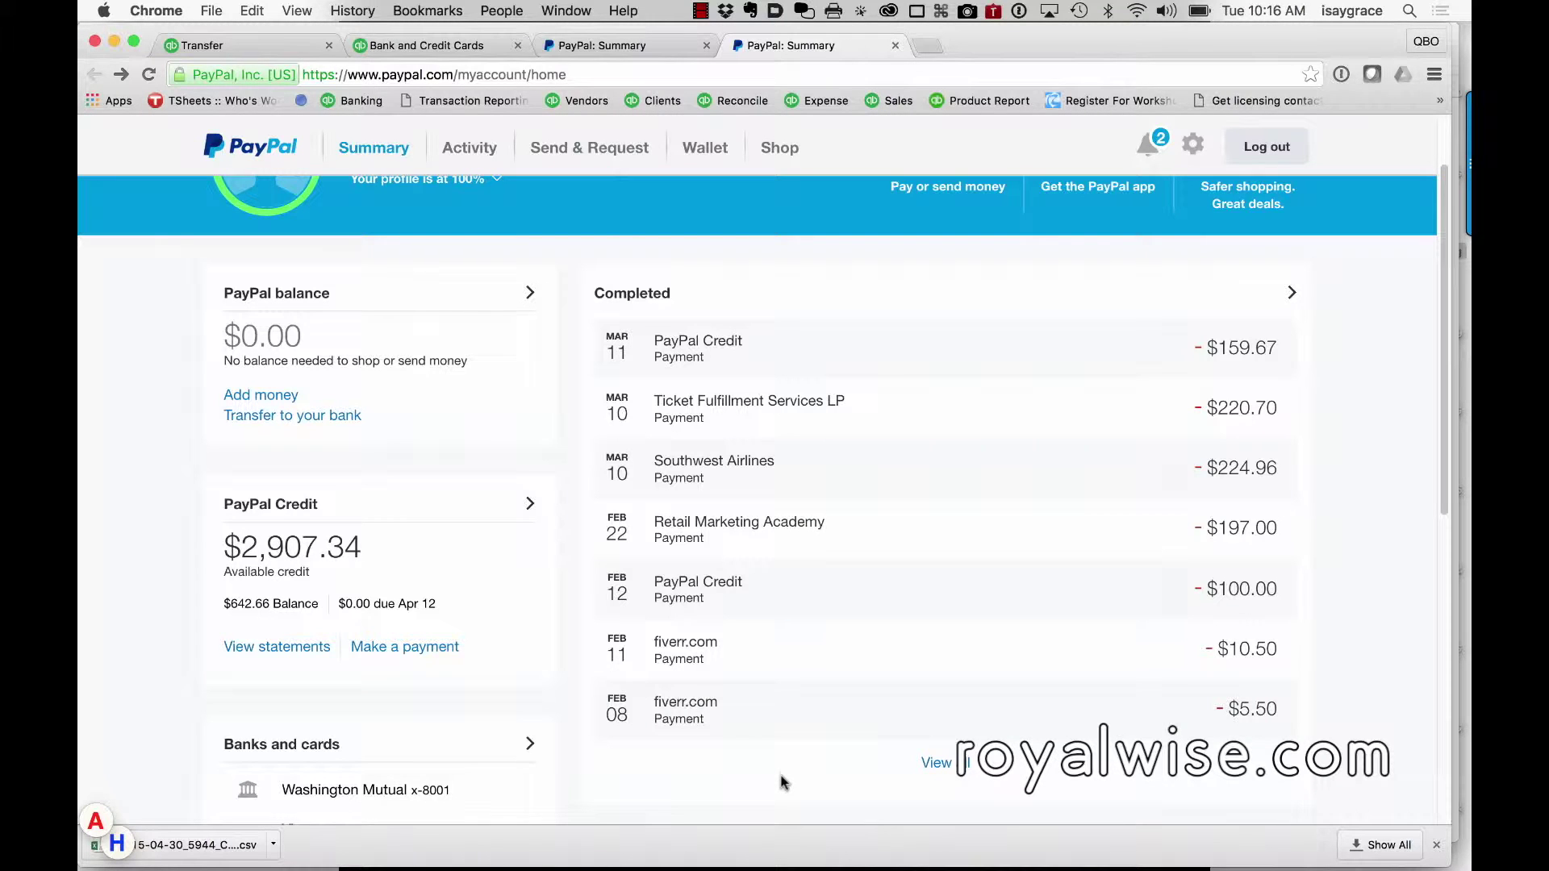
click(425, 48)
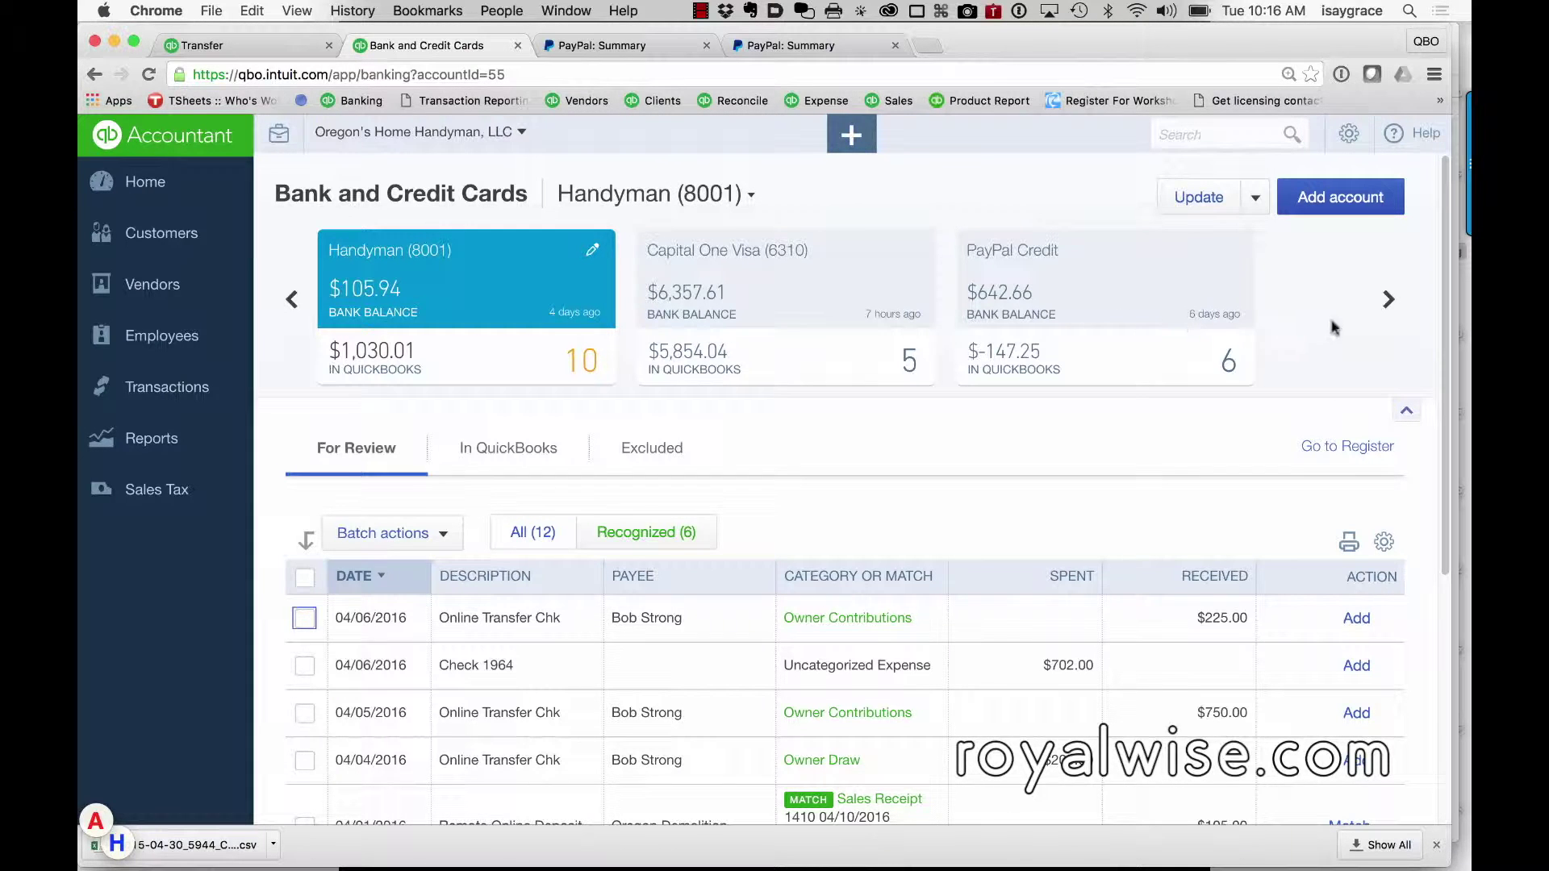
click(1389, 300)
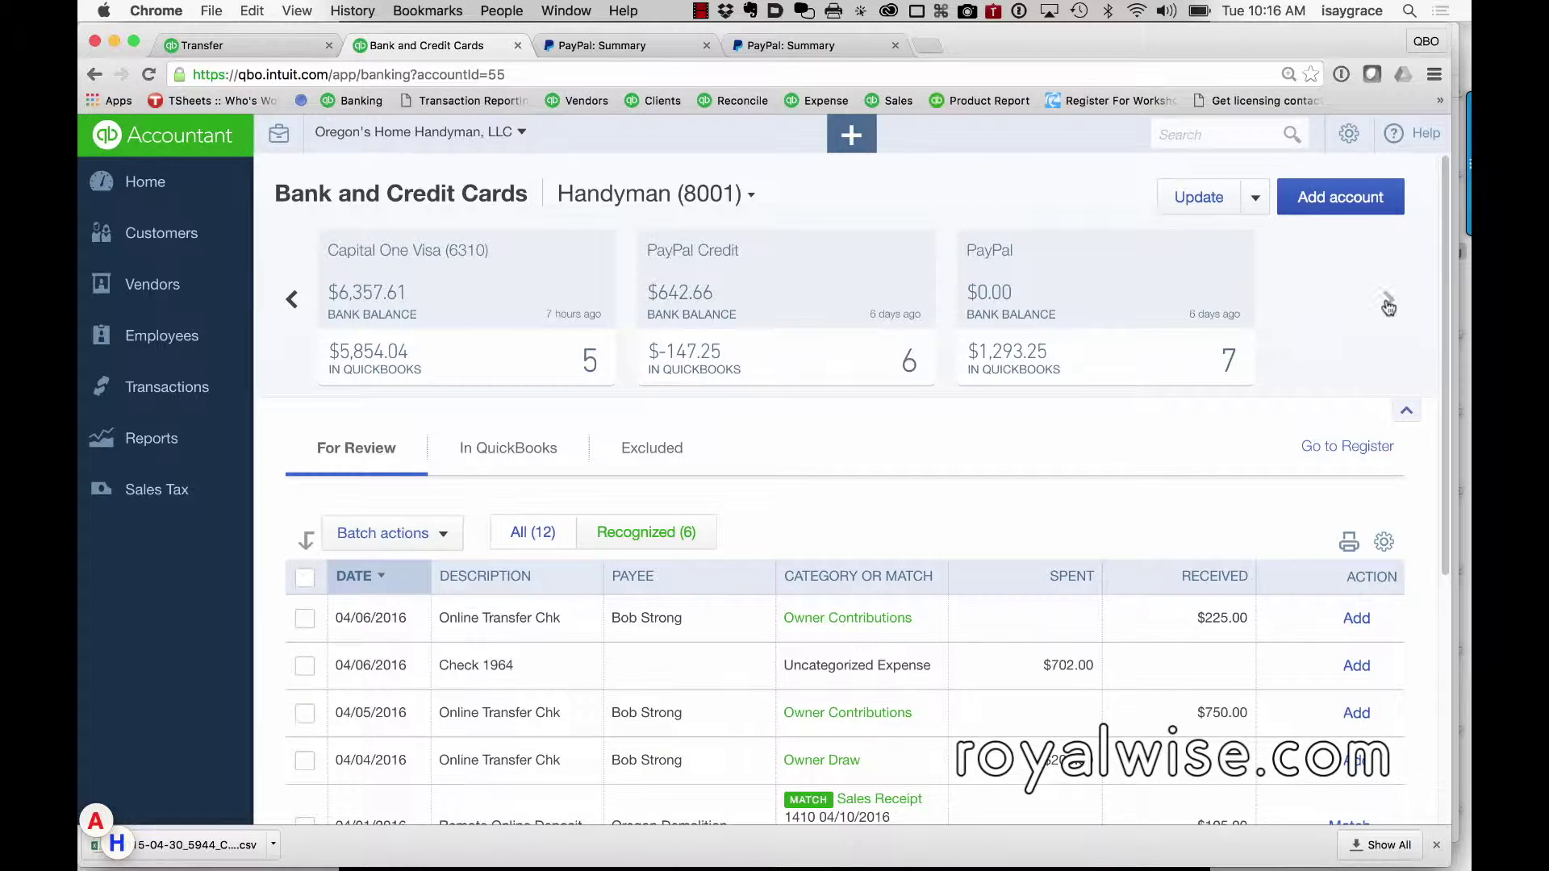
click(799, 272)
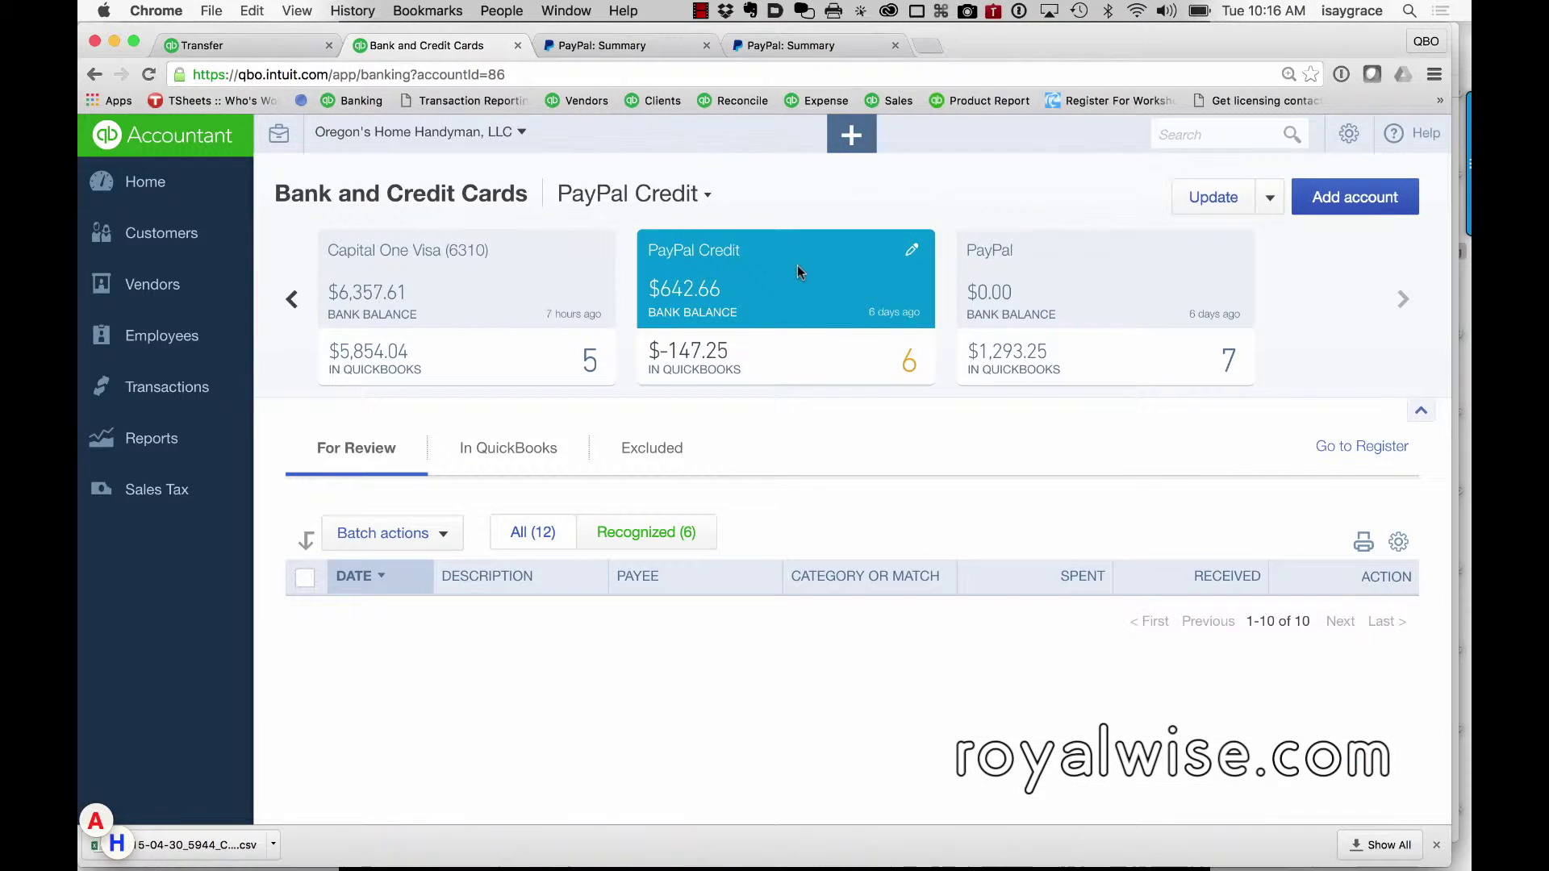
click(1094, 300)
Step: Reload PayPal's seven For Review transactions and expand the $224.96 Southwest Airlines entry
scroll(1073, 420, down, 3)
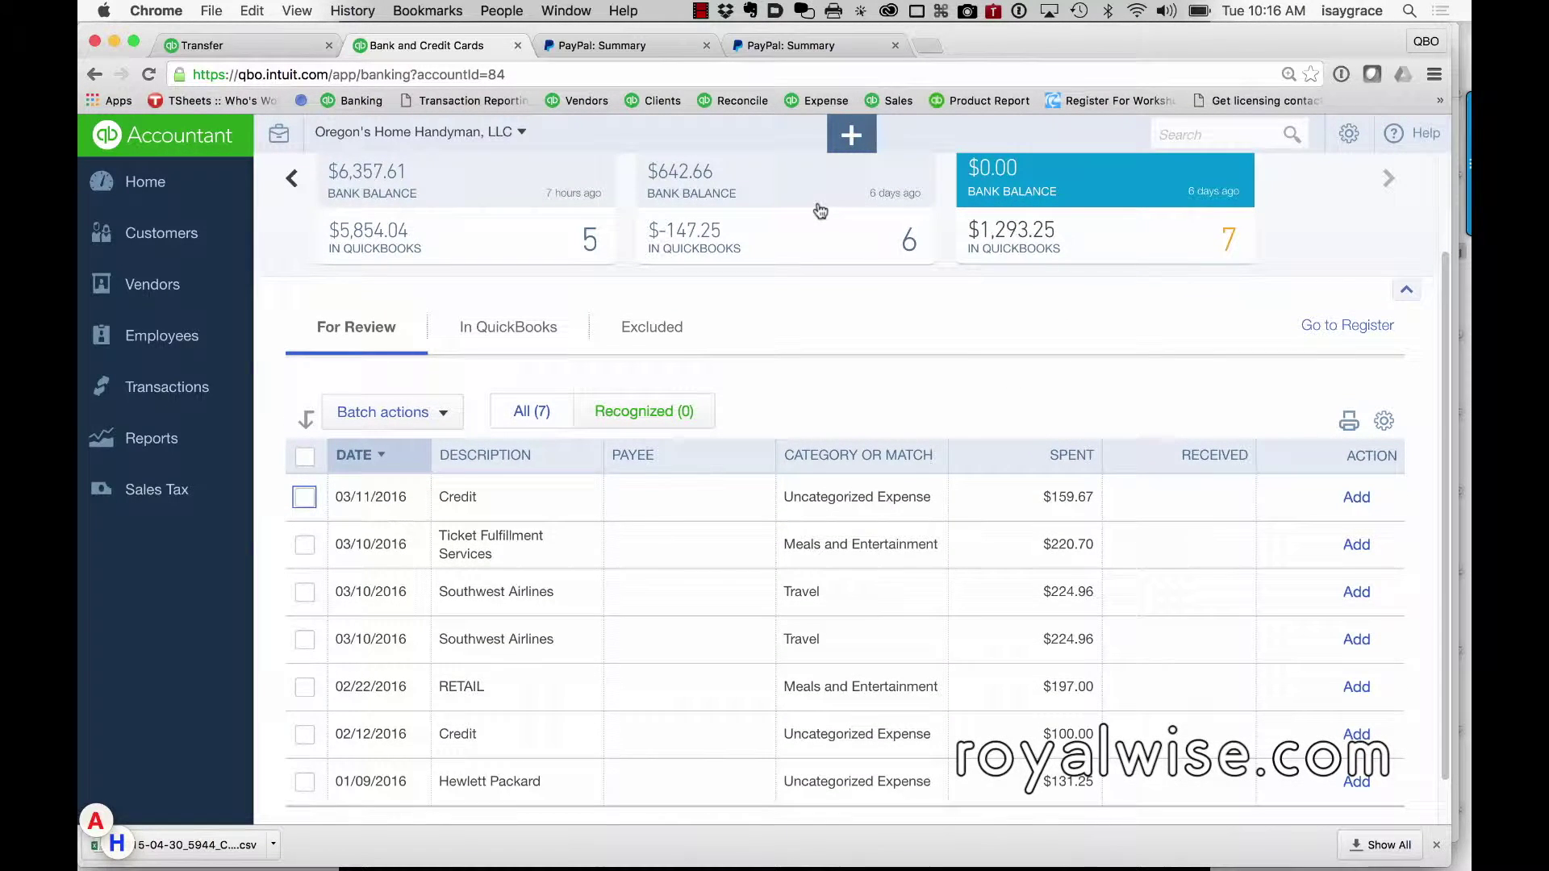
click(820, 210)
click(1118, 280)
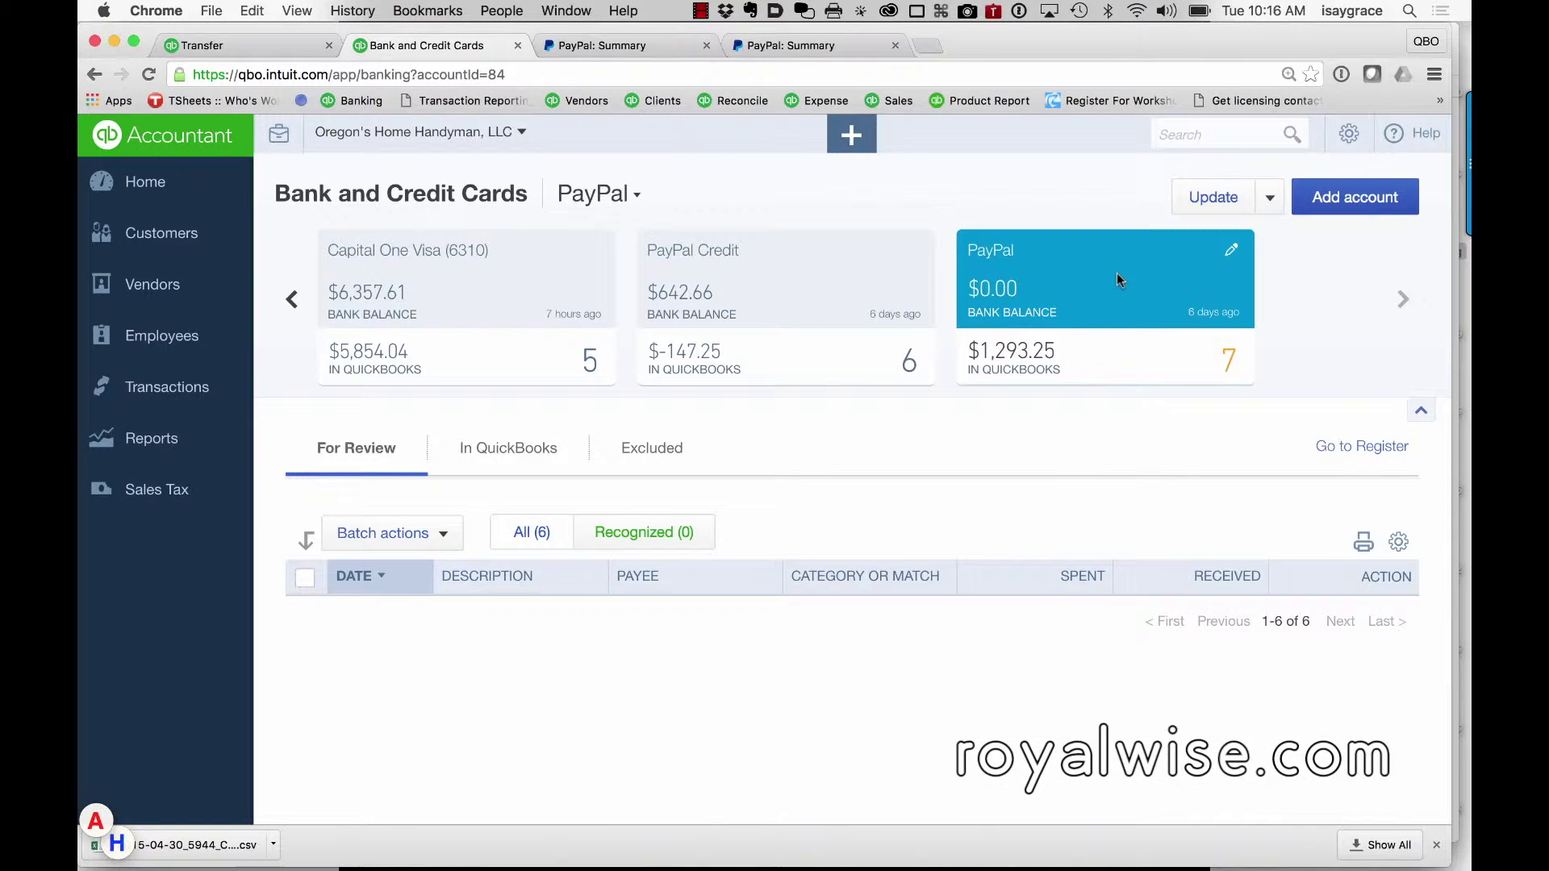
scroll(1054, 516, down, 4)
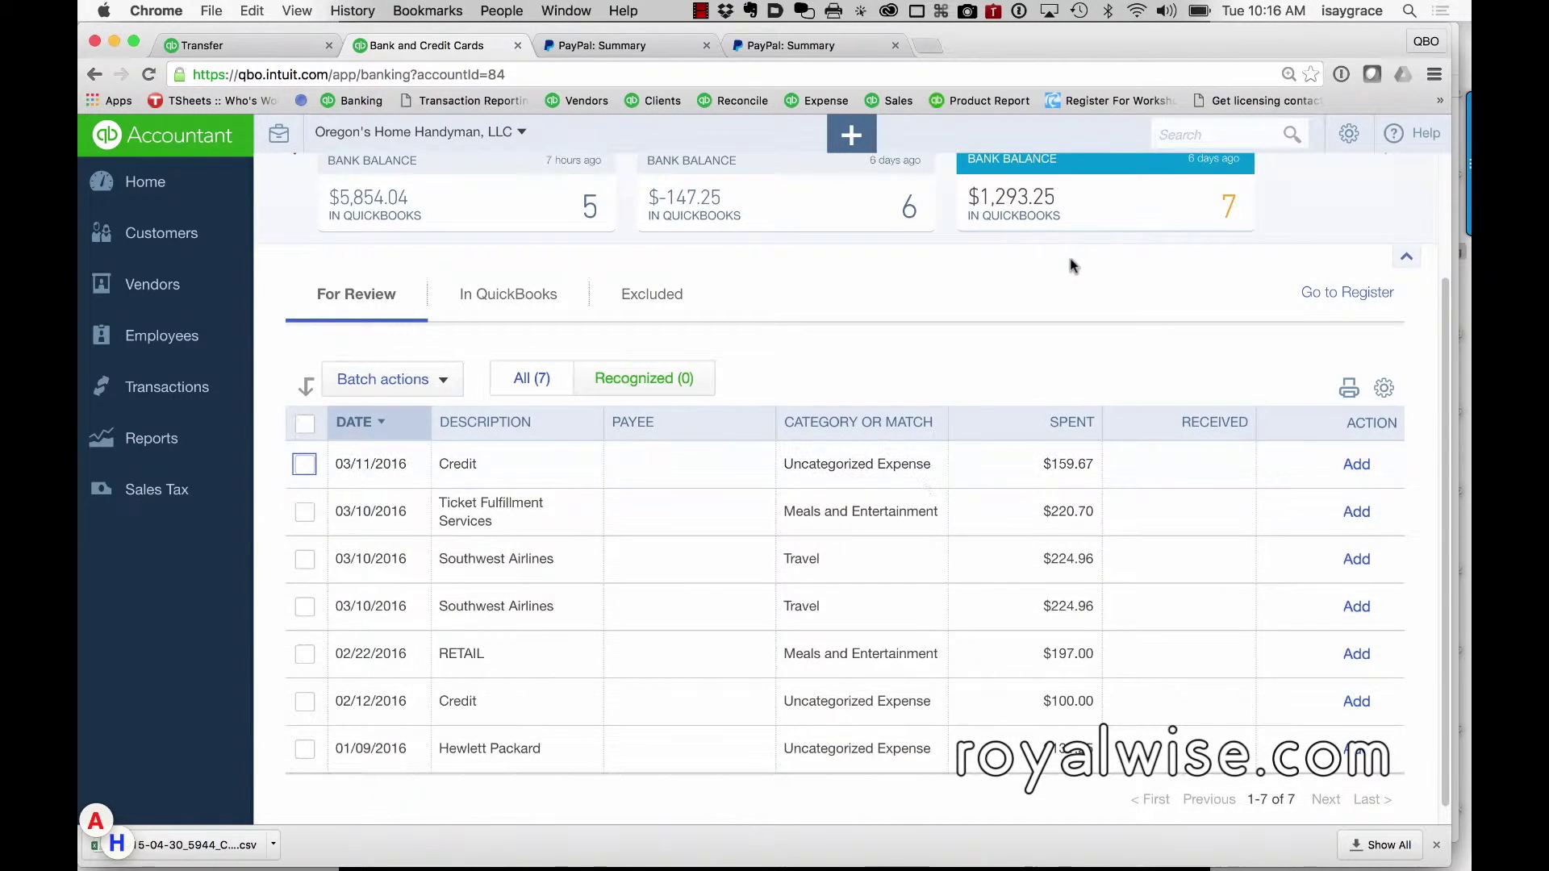
scroll(1071, 266, up, 2)
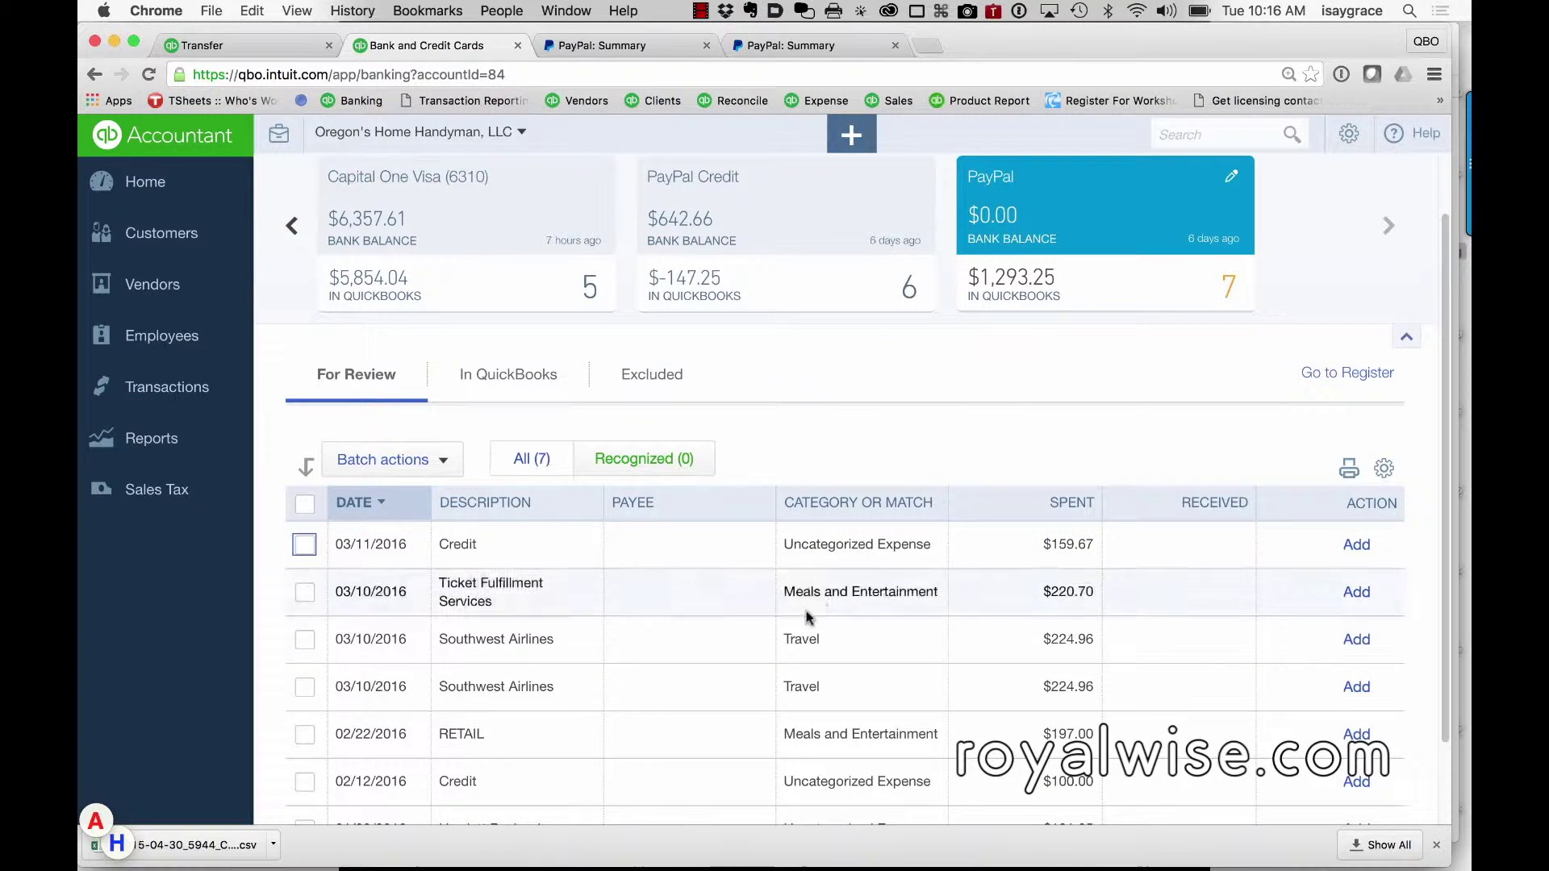
click(840, 643)
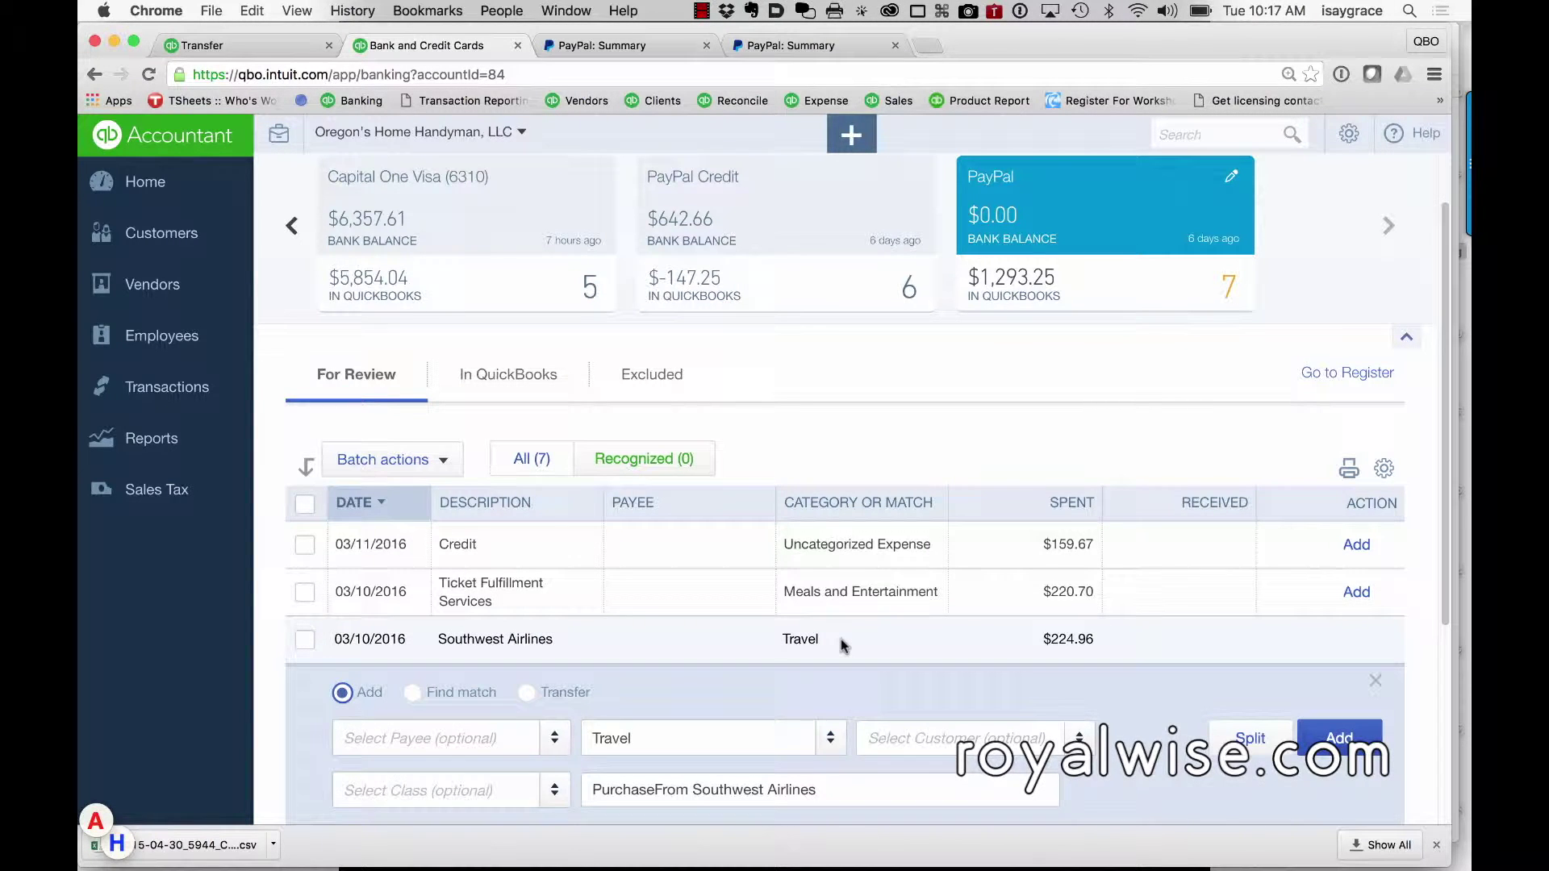
Step: Enter Southwest Airlines as the payee, saving it as a new vendor
click(479, 736)
text(South)
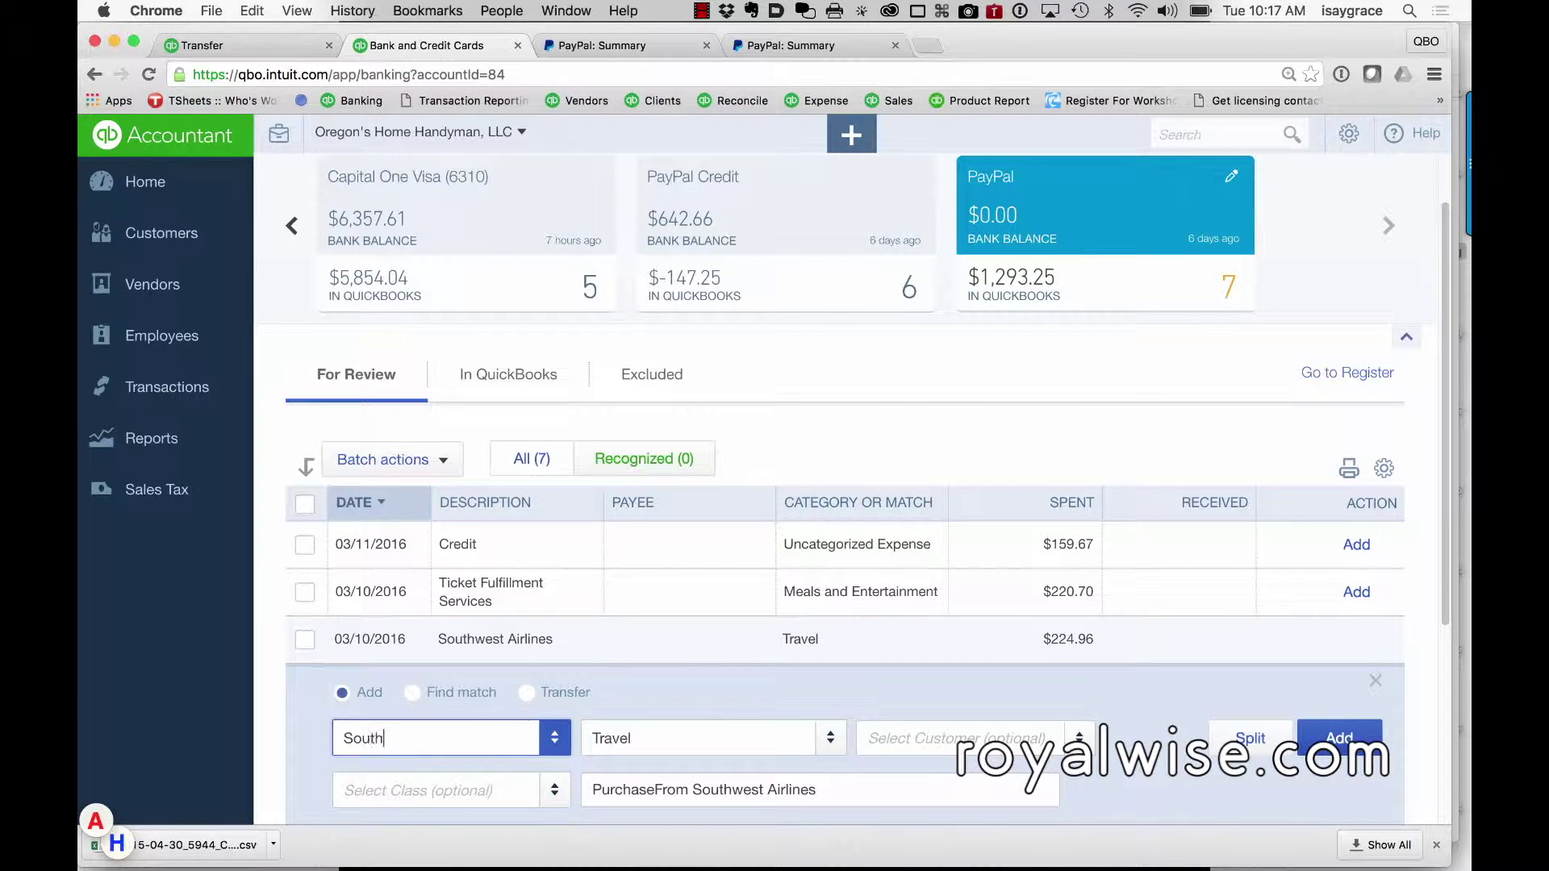
text(west Ai)
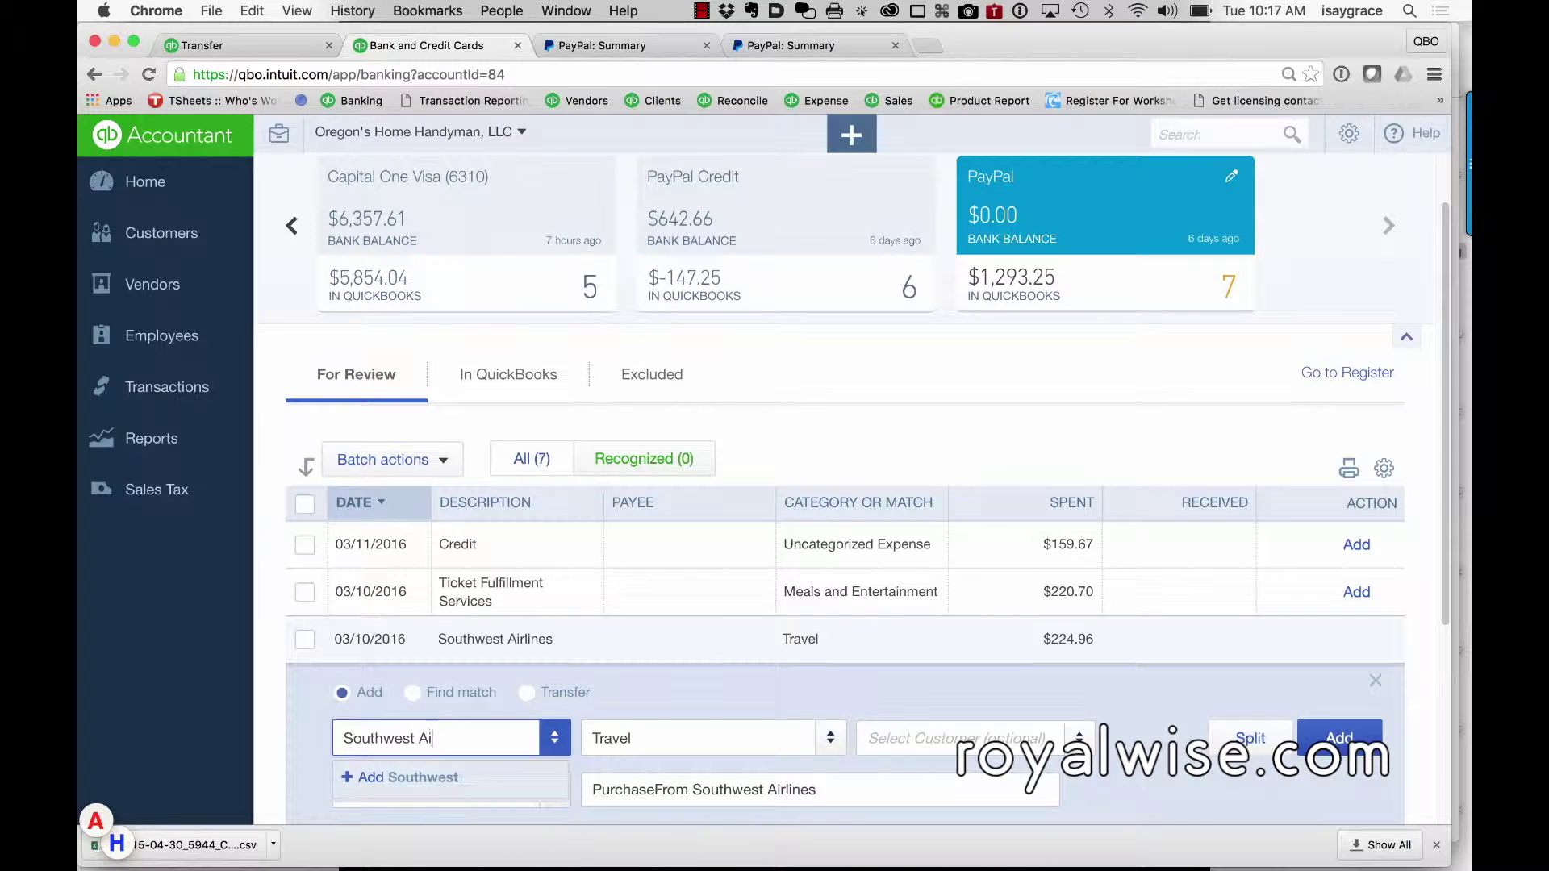
text(rlines)
click(482, 779)
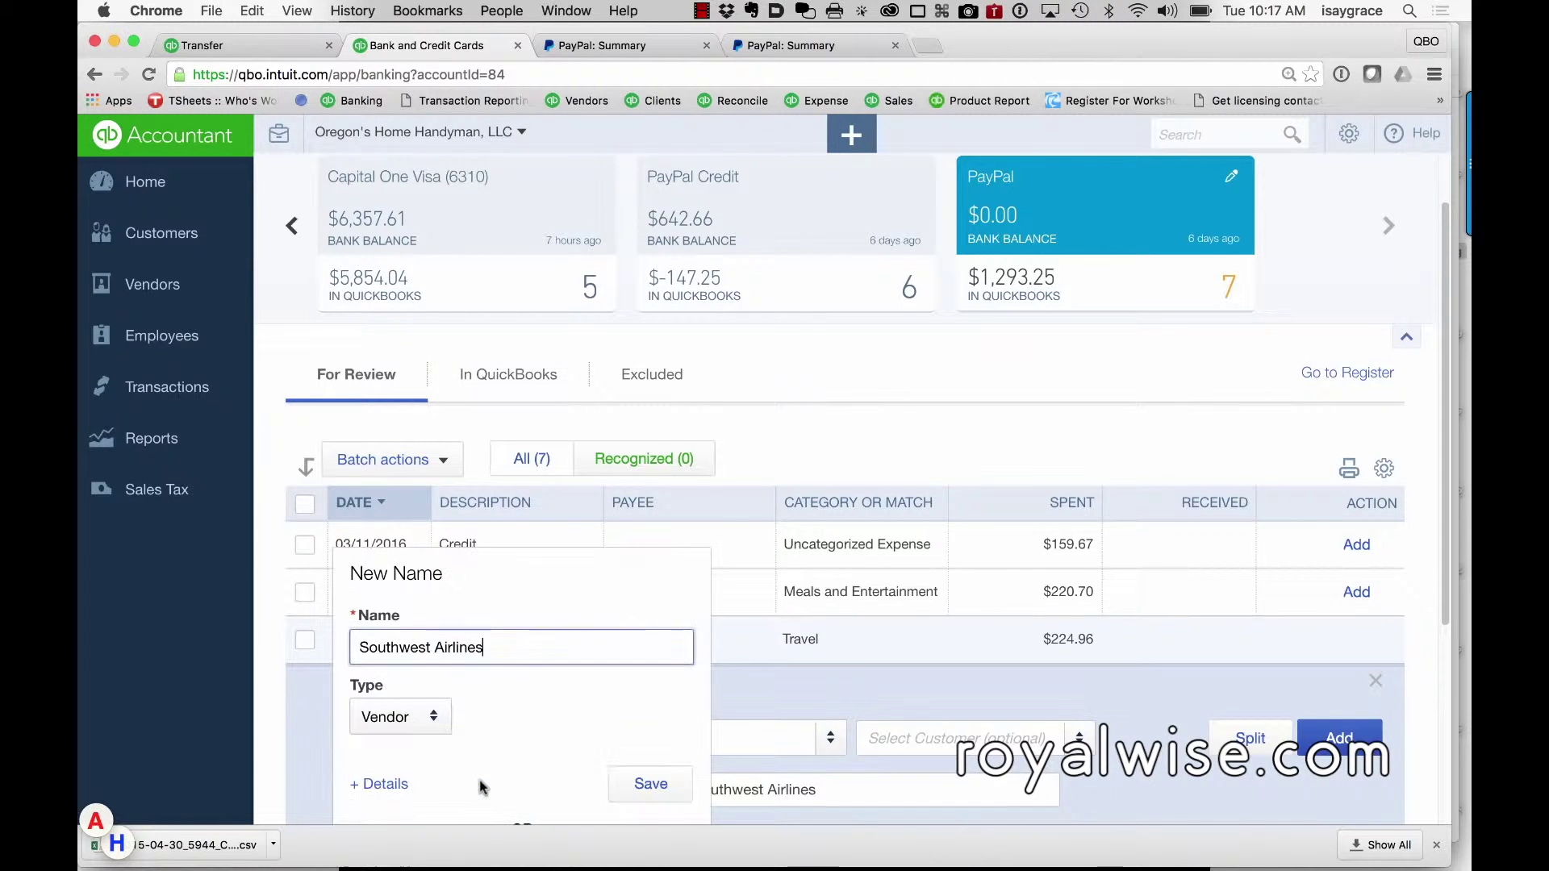
click(646, 784)
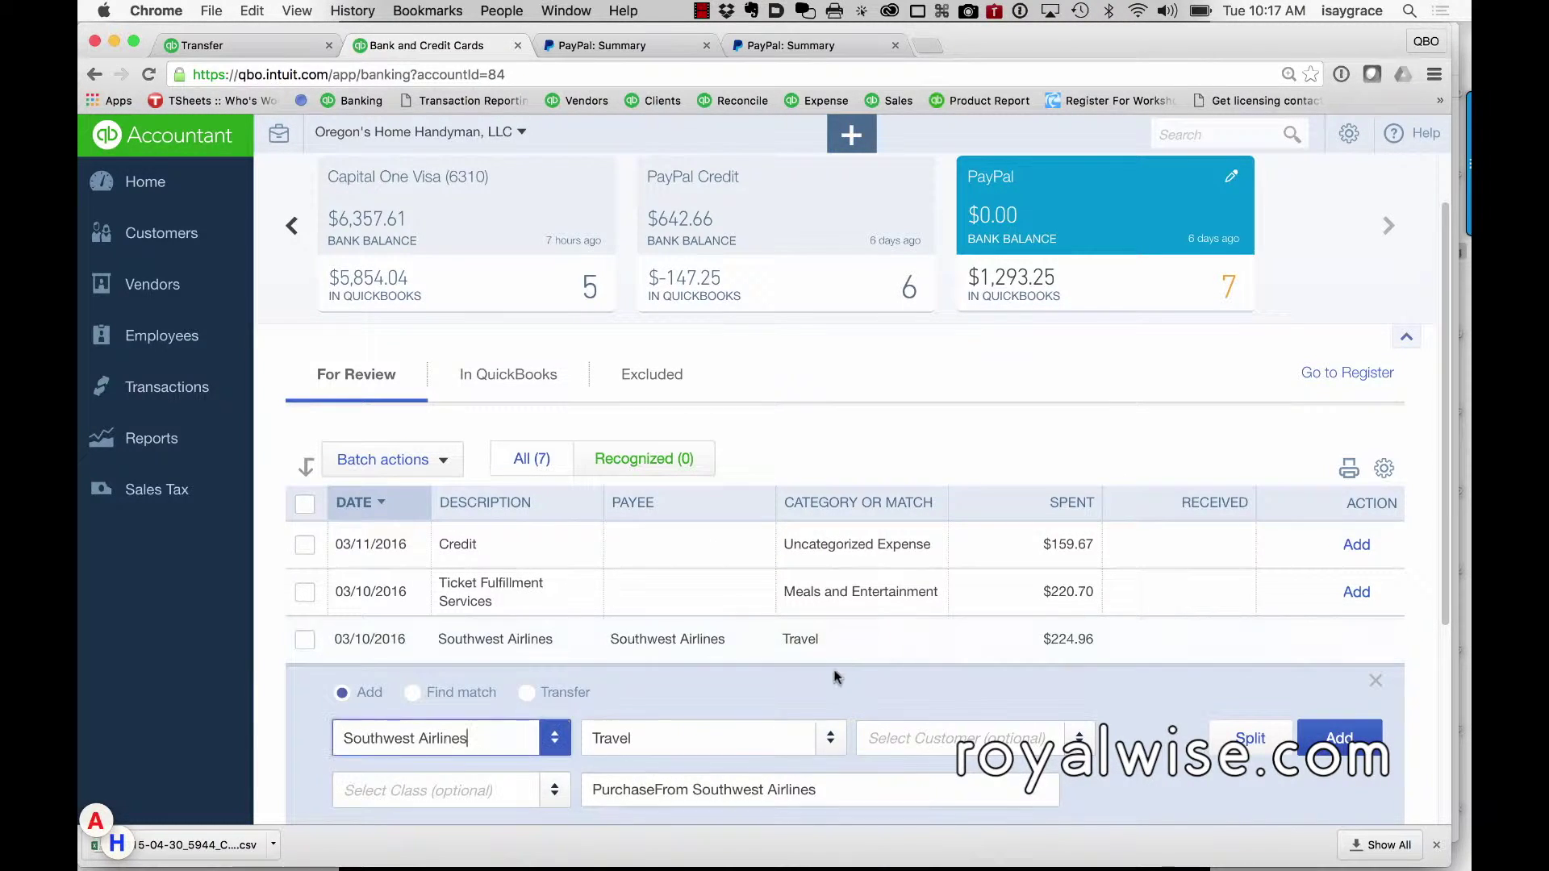
scroll(839, 670, down, 2)
Step: Set the class to Overhead and add the $224.96 charge as Travel
click(461, 715)
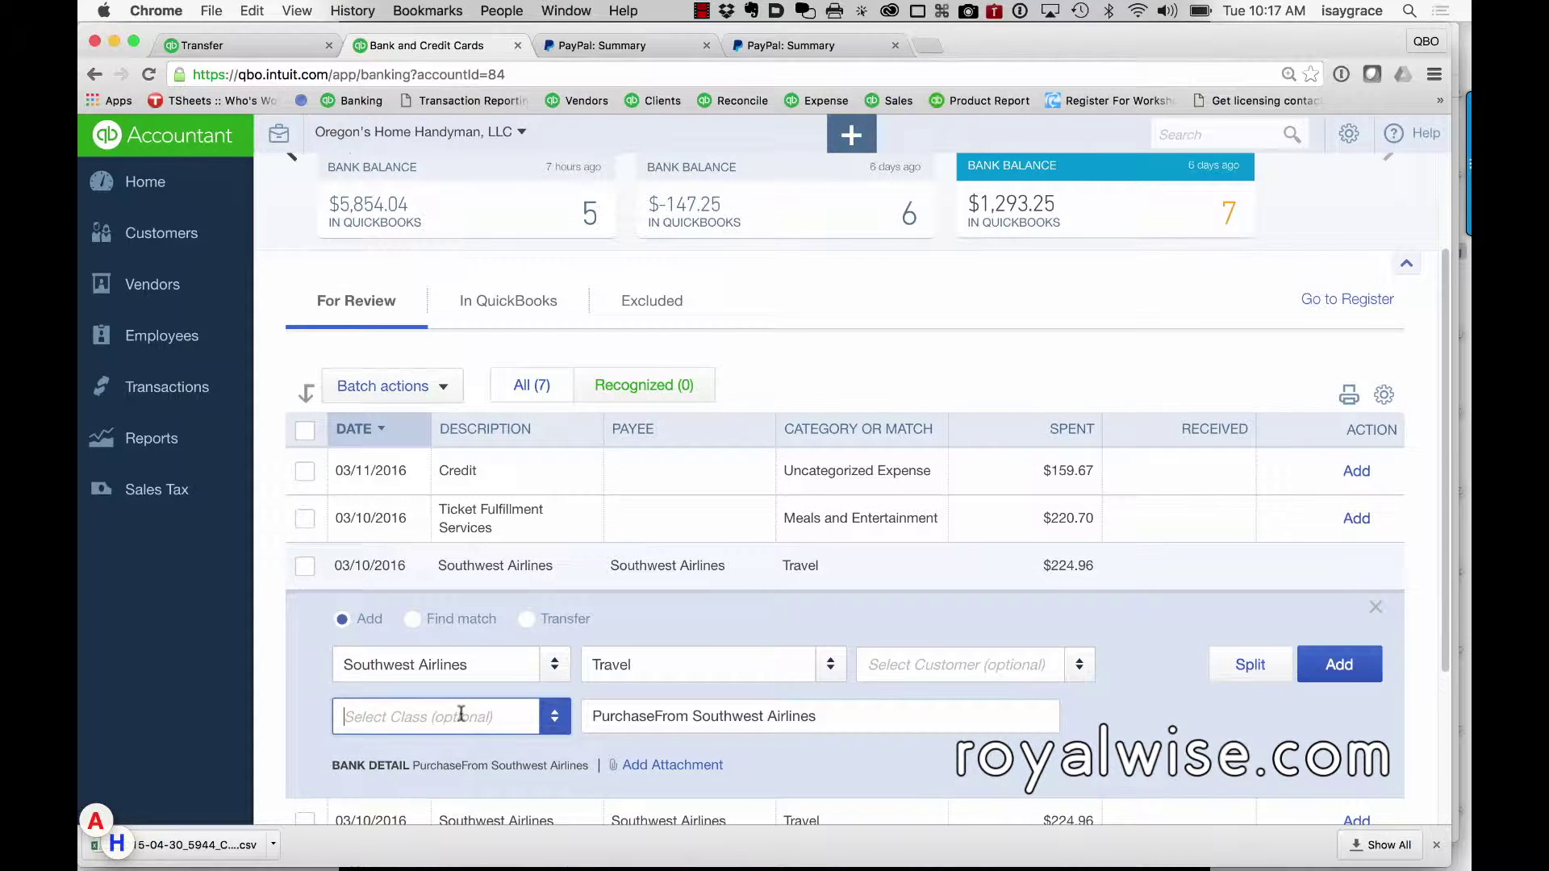
text(over)
key(Tab)
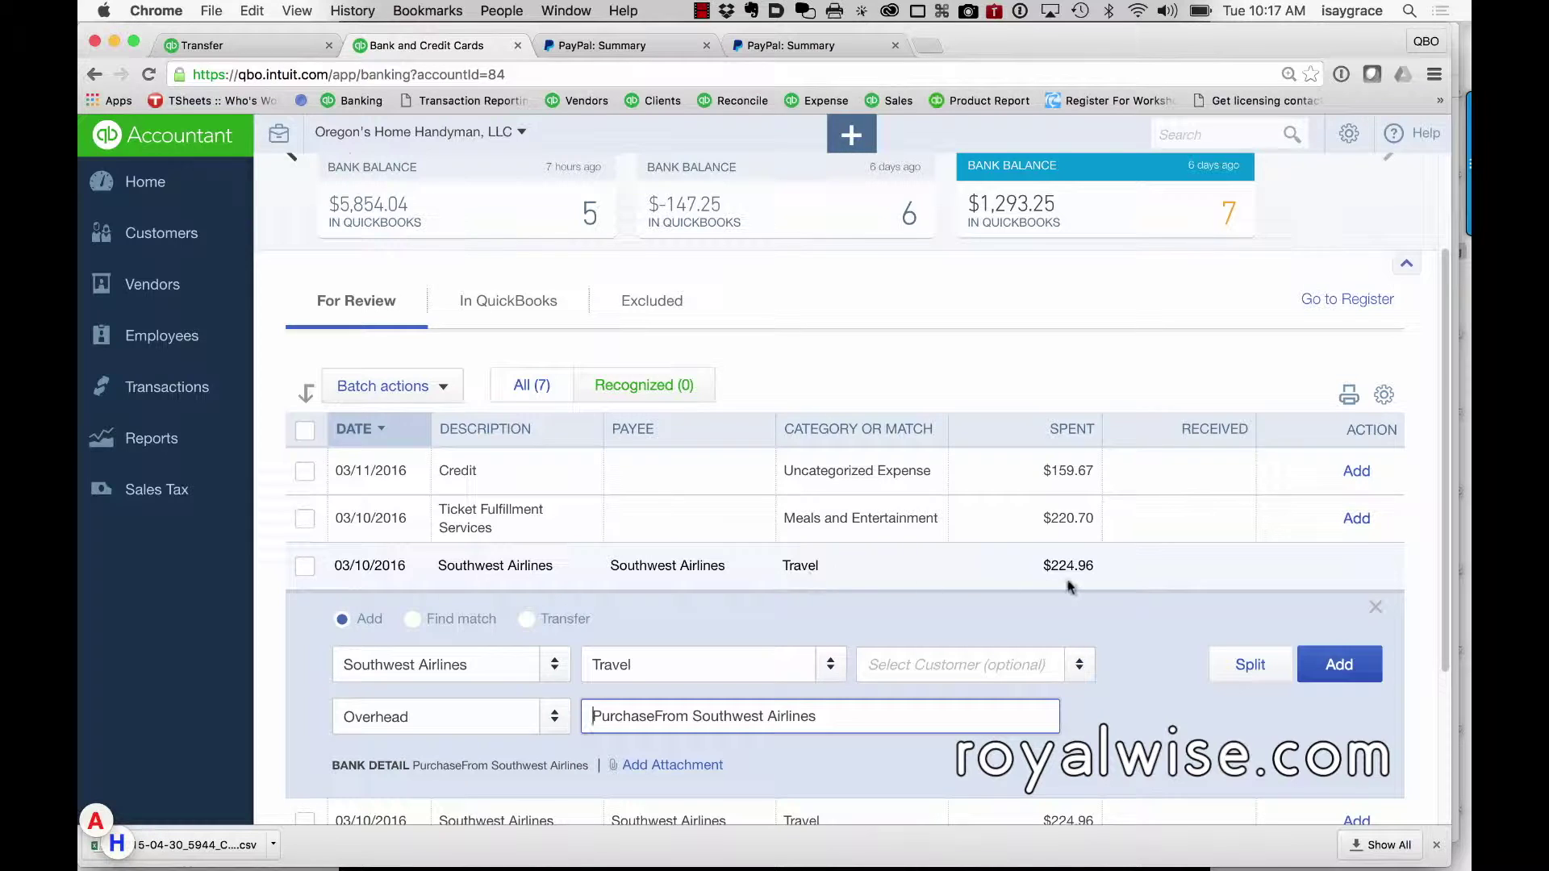
click(1342, 666)
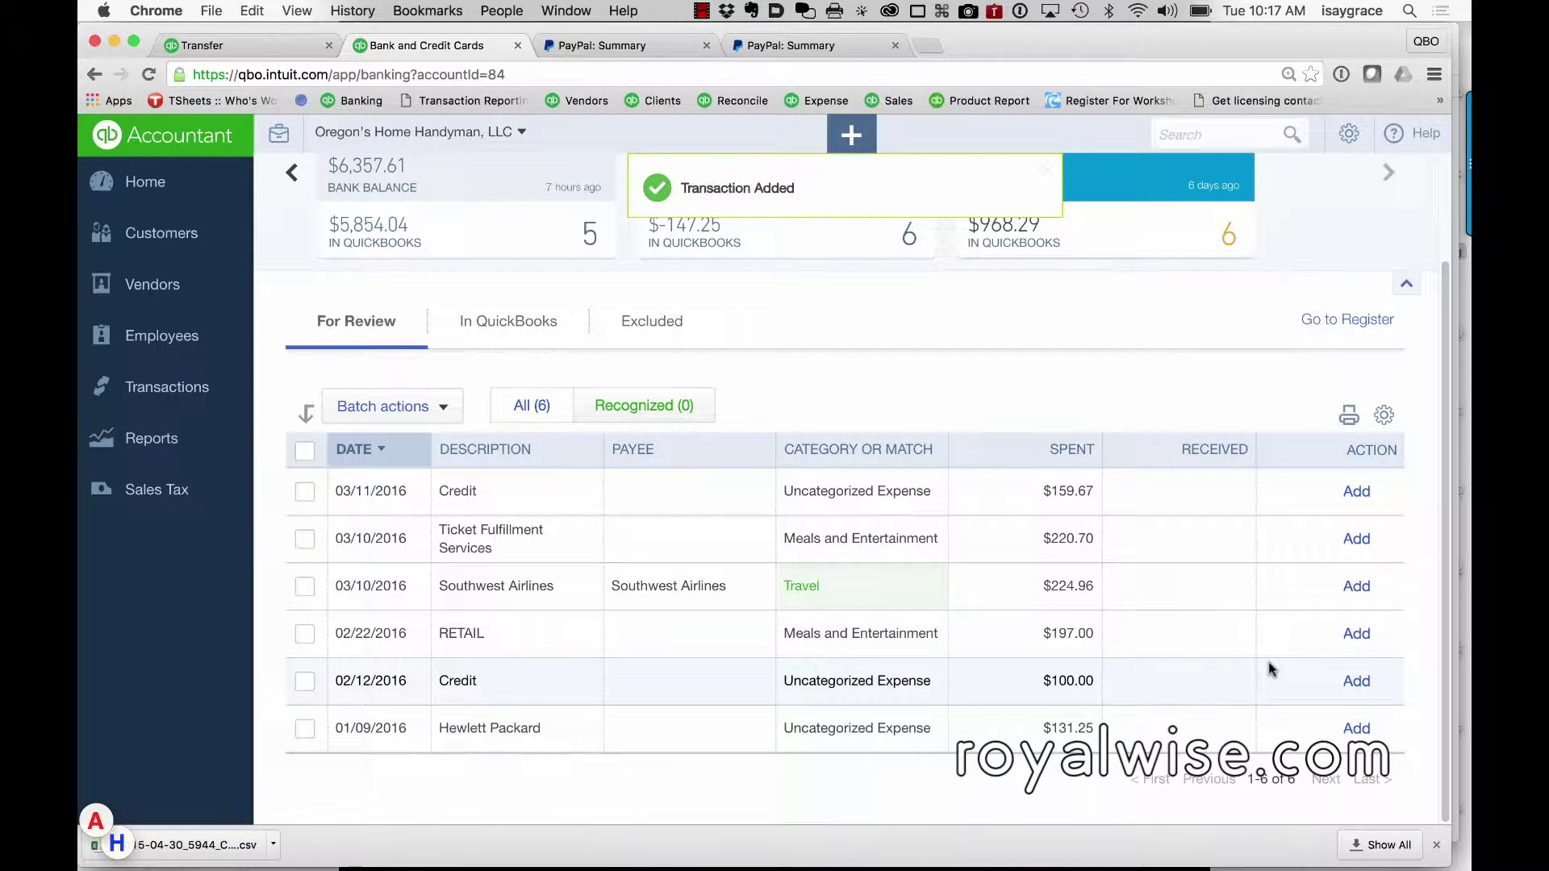
Step: Switch to the PayPal Credit account's six-item review feed
scroll(1053, 543, up, 2)
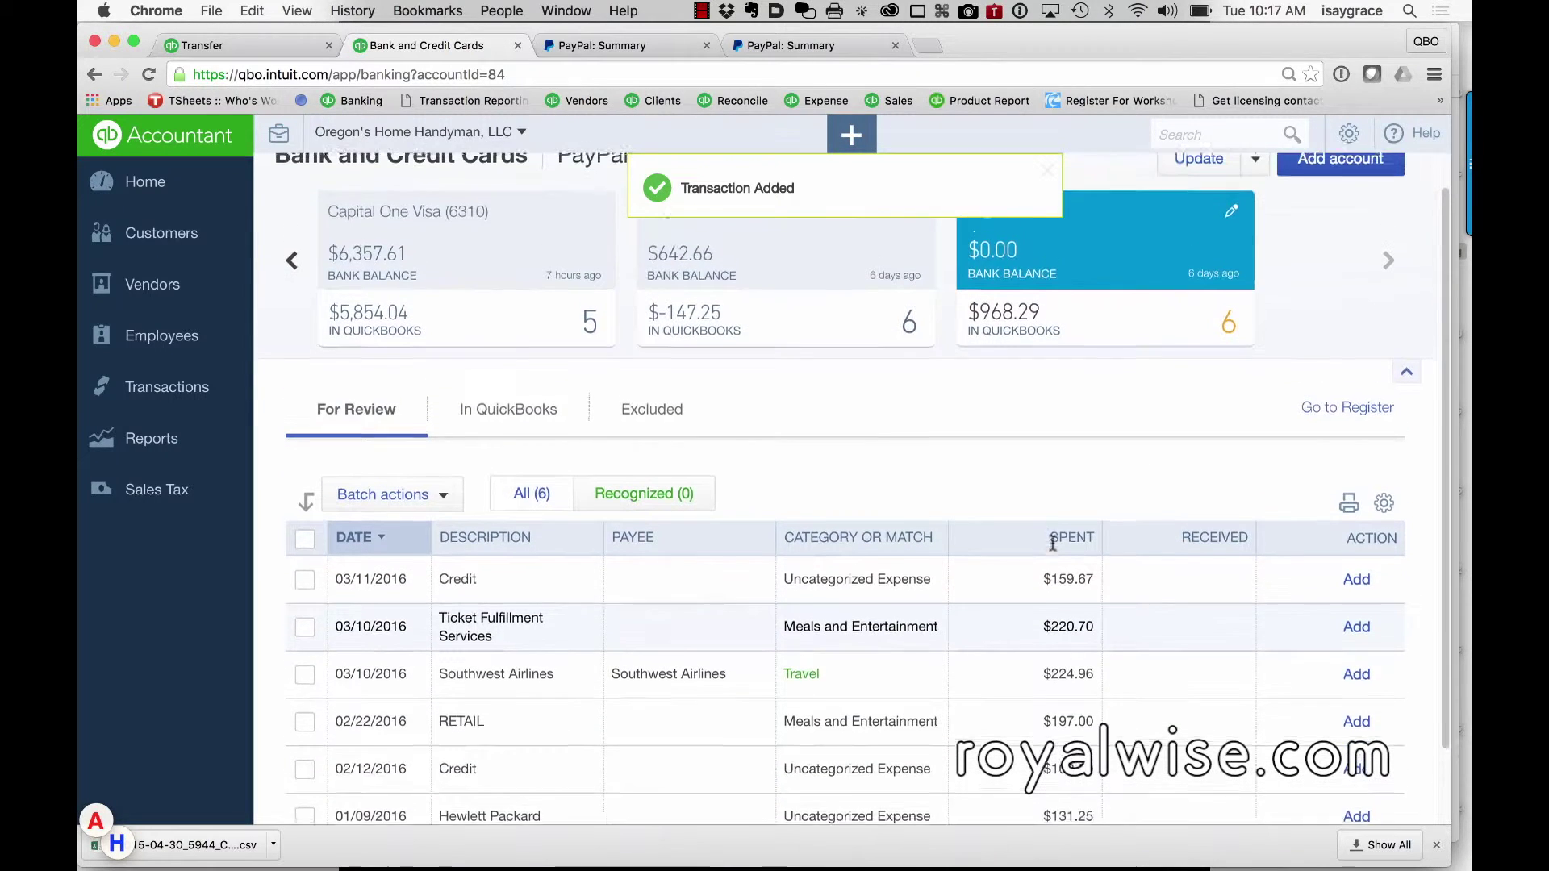
scroll(1053, 543, up, 1)
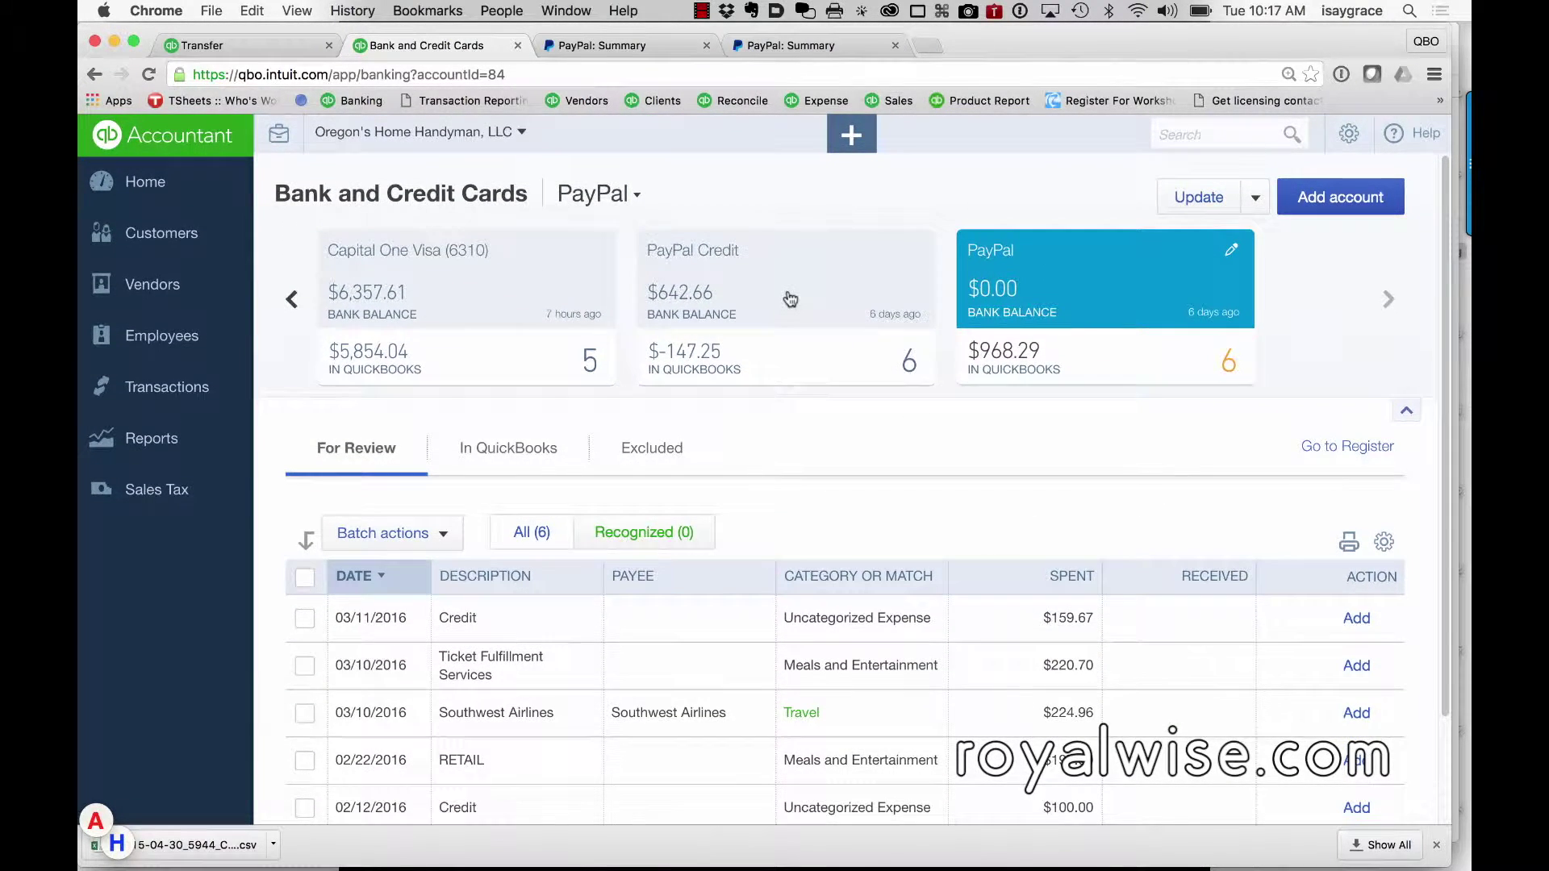
click(790, 300)
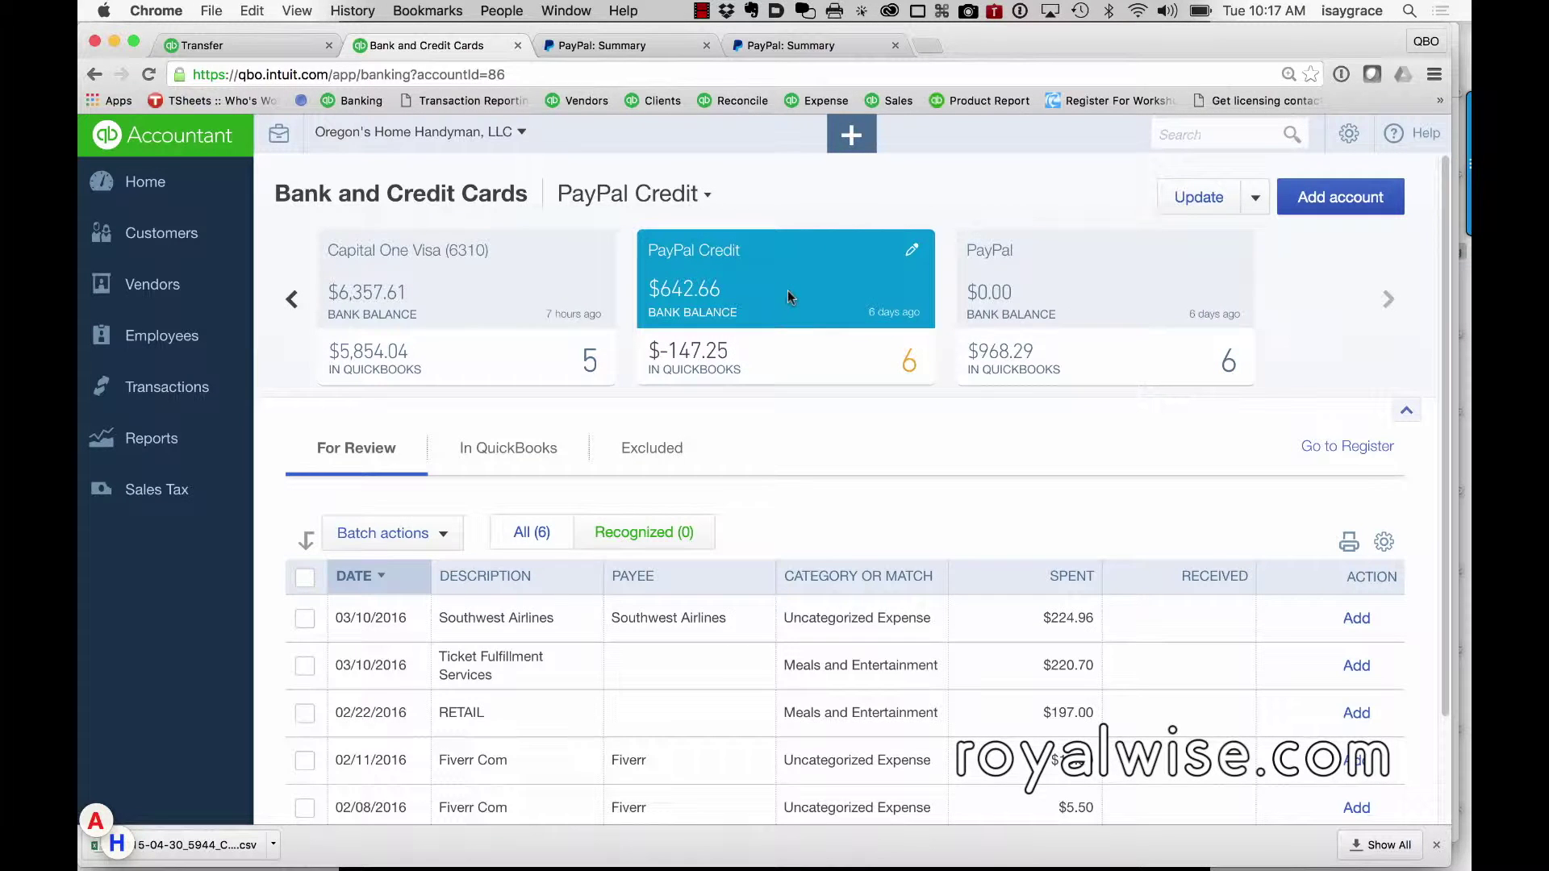
Step: Record PayPal Credit's $224.96 Southwest Airlines charge as a transfer to the PayPal account
scroll(772, 722, down, 3)
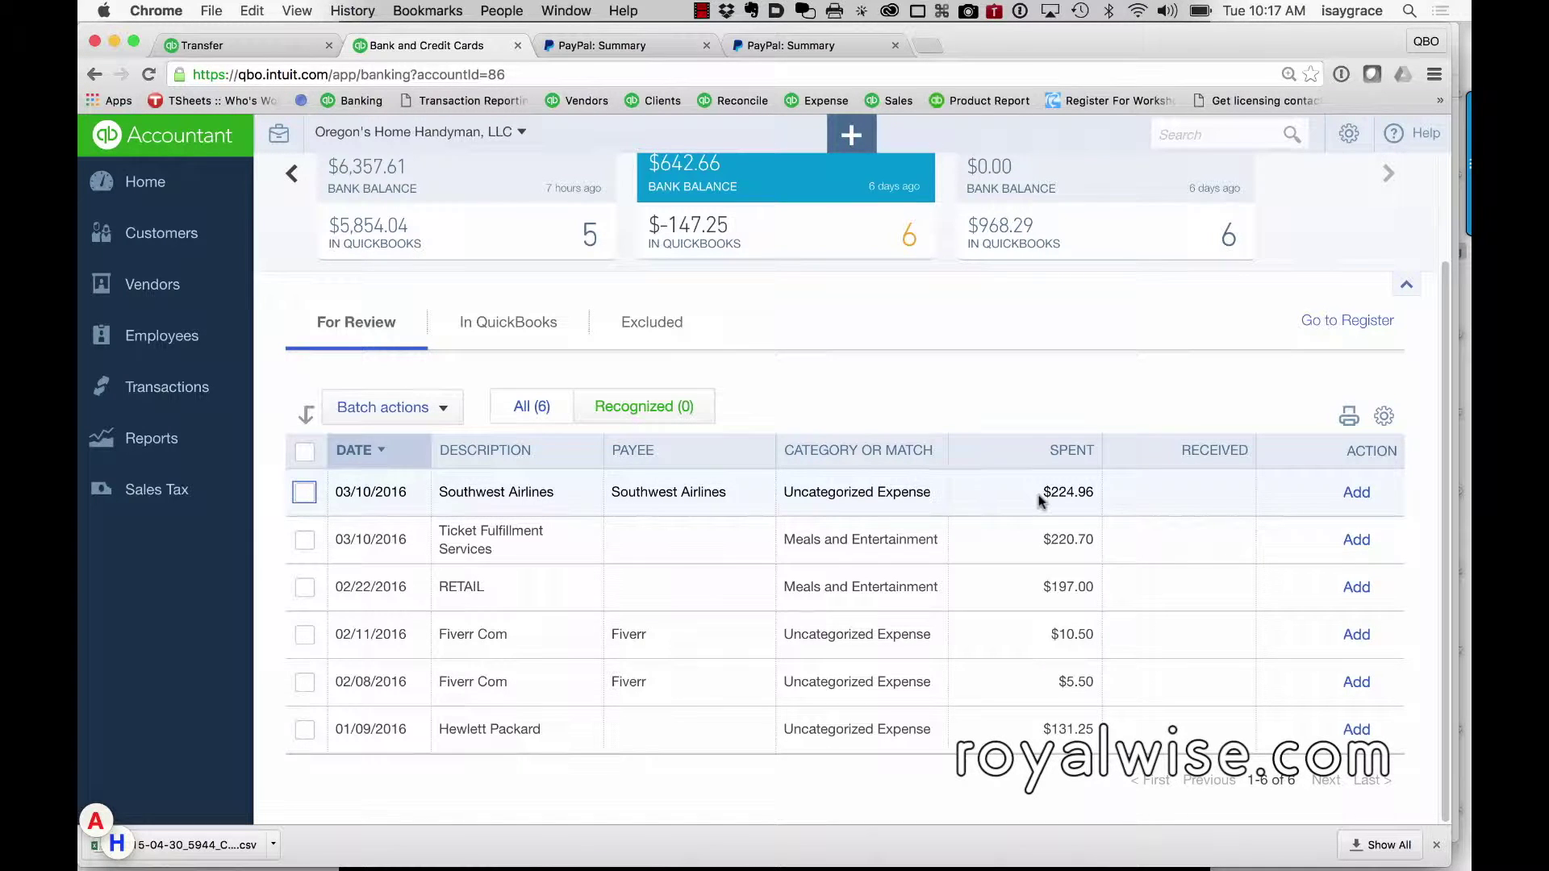
click(646, 507)
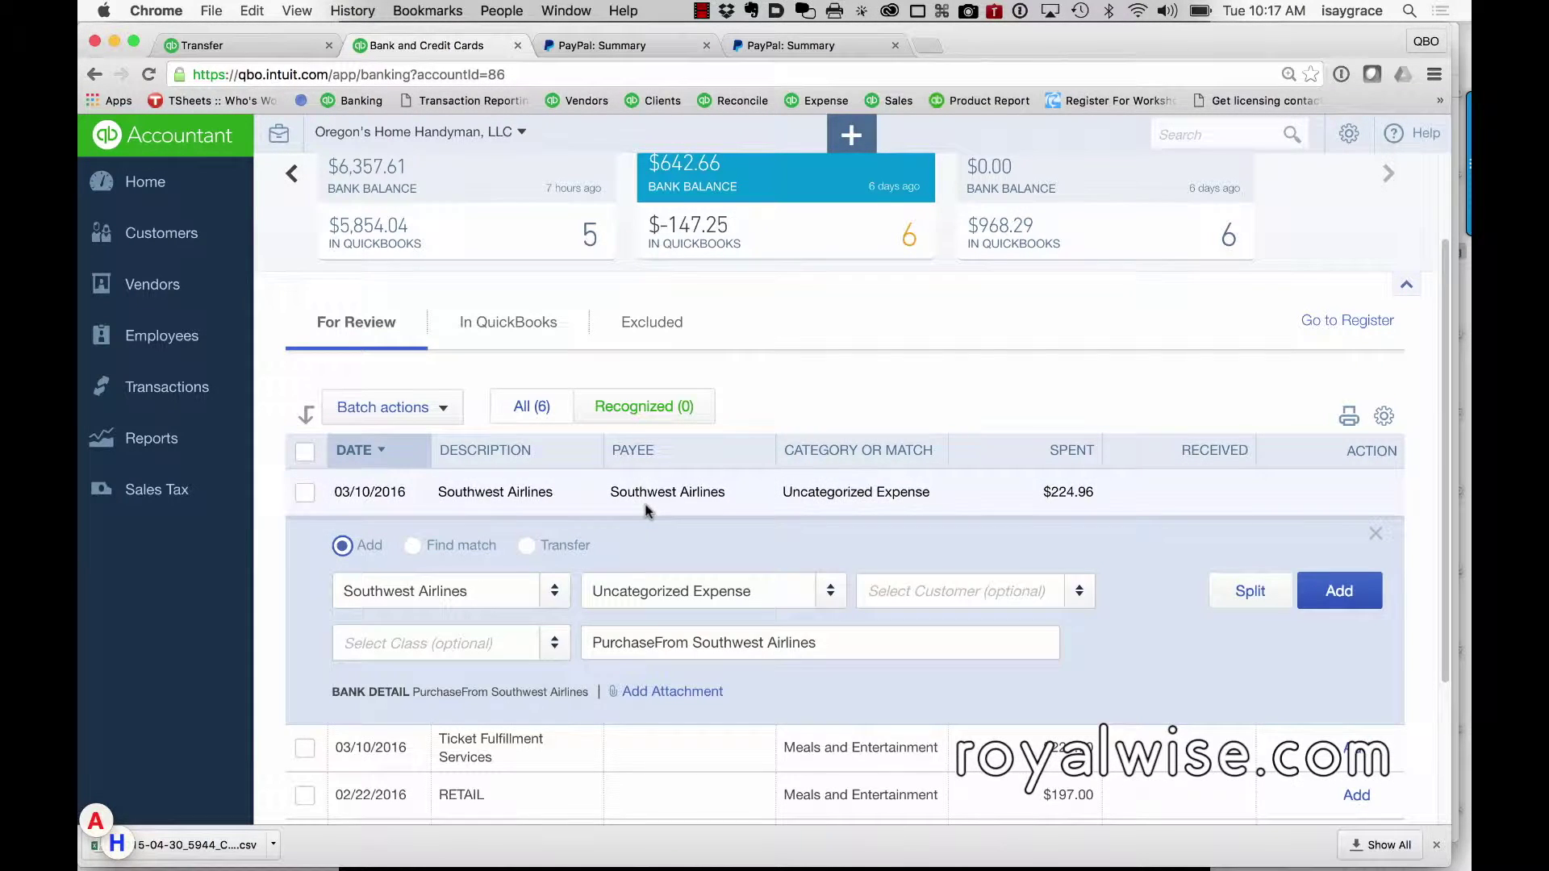
click(526, 545)
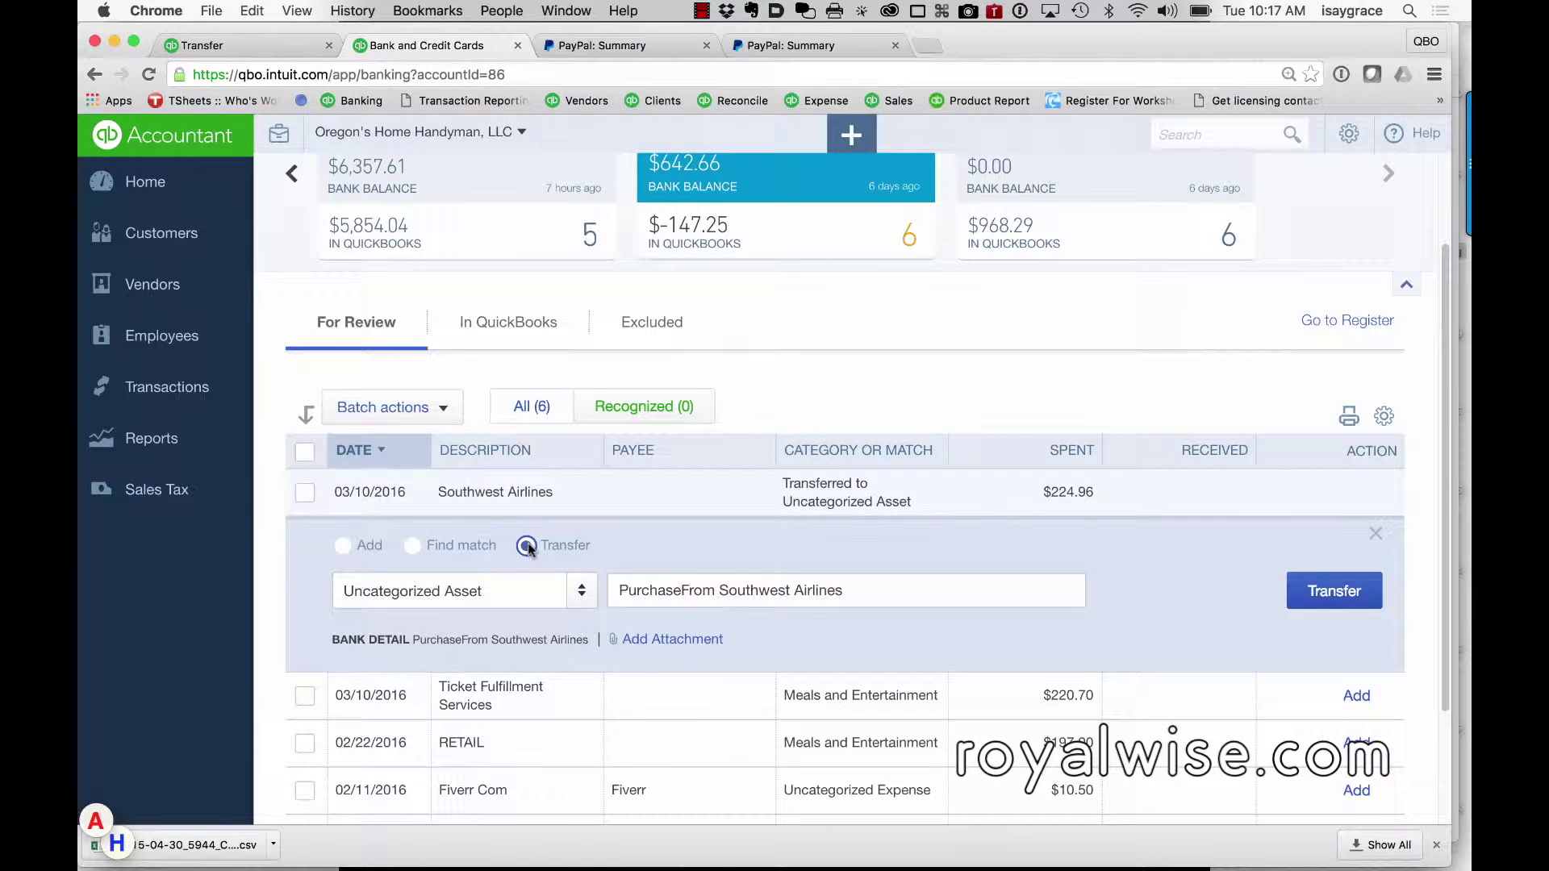
click(527, 592)
triple_click(527, 591)
text(PayPal)
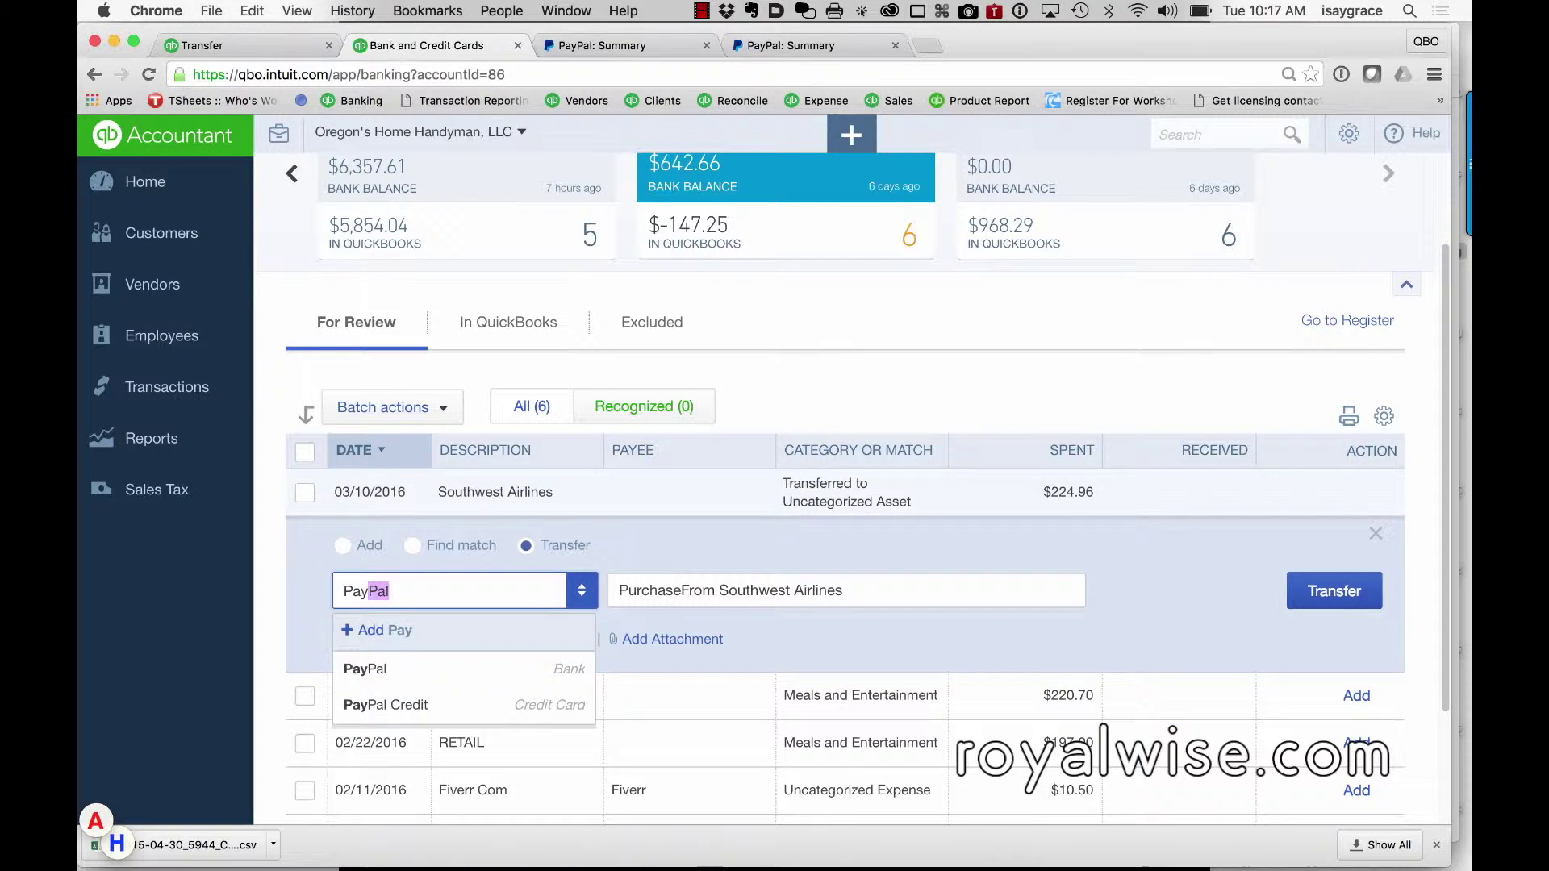
key(Return)
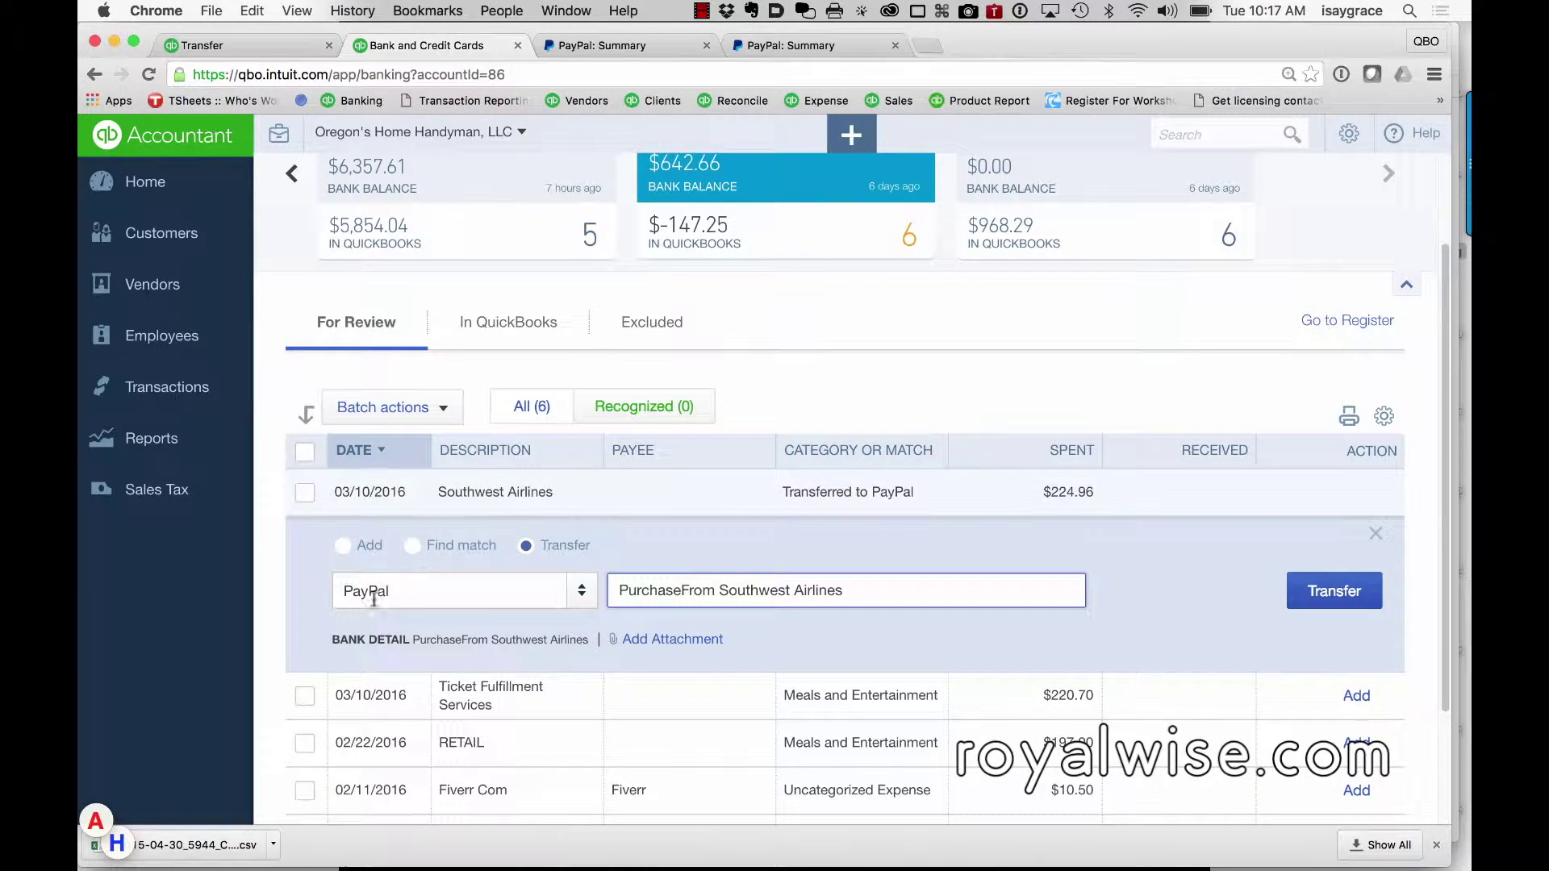
click(614, 601)
click(1333, 593)
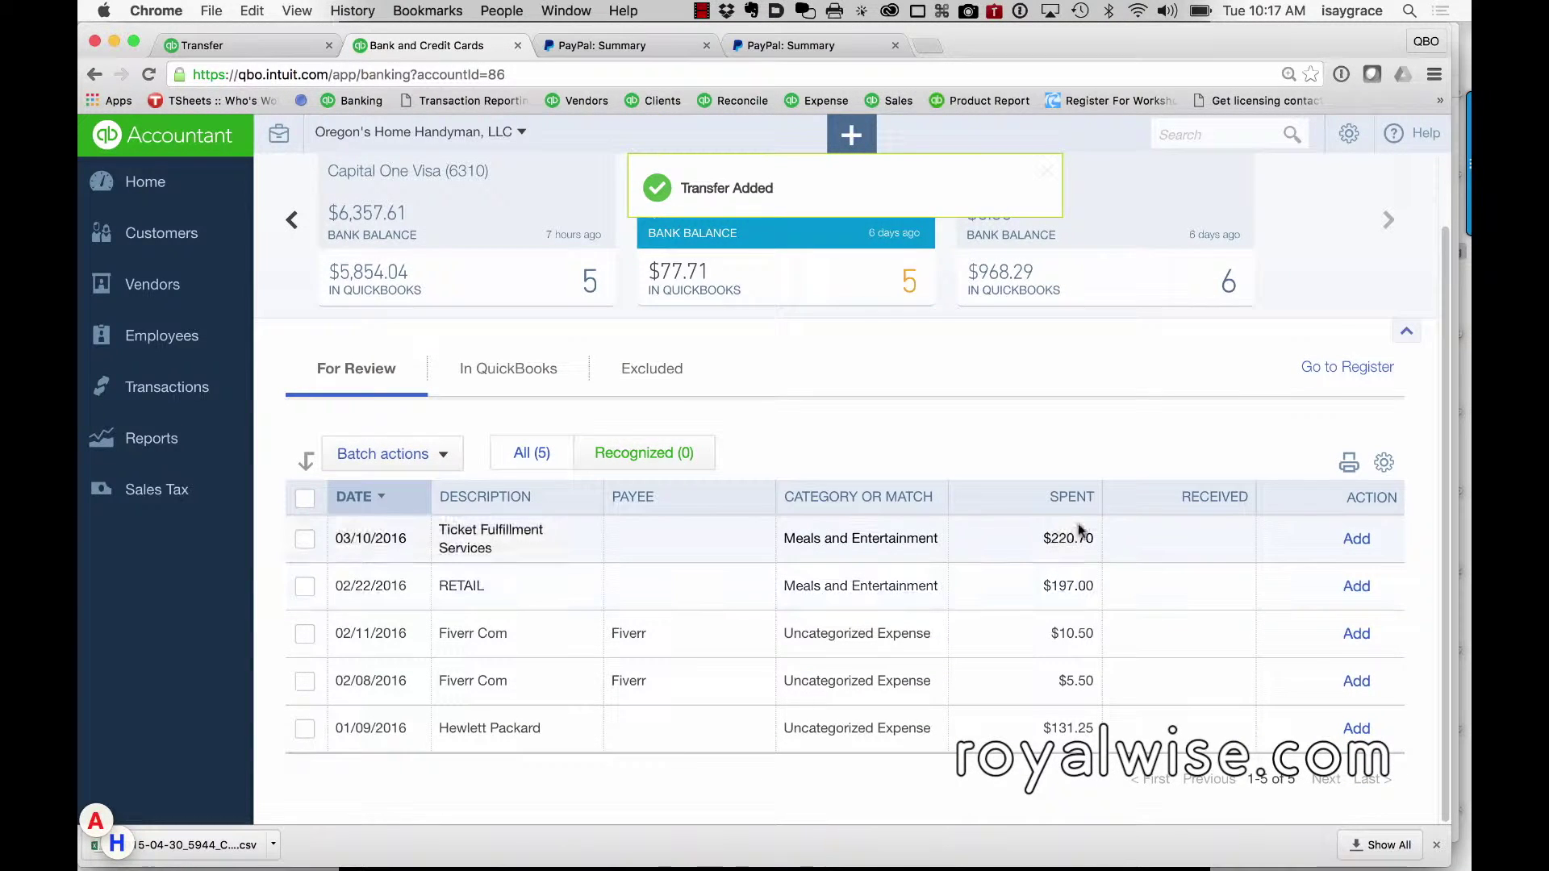
scroll(1082, 535, up, 2)
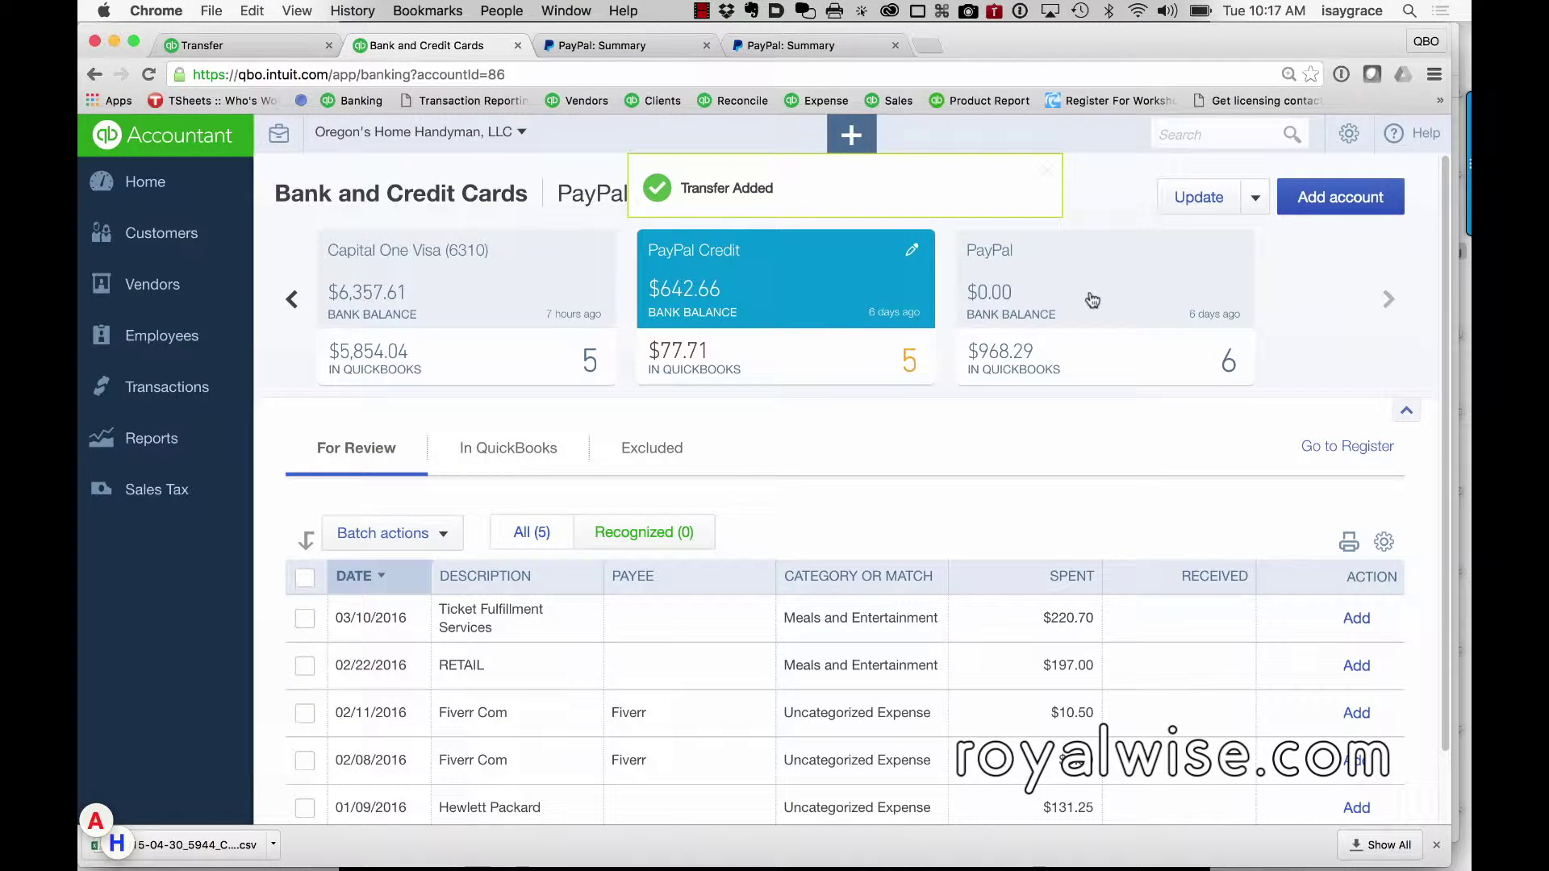
Step: In the PayPal feed, record the $159.67 03/11/2016 Credit payment as a transfer to PayPal Credit
click(1091, 298)
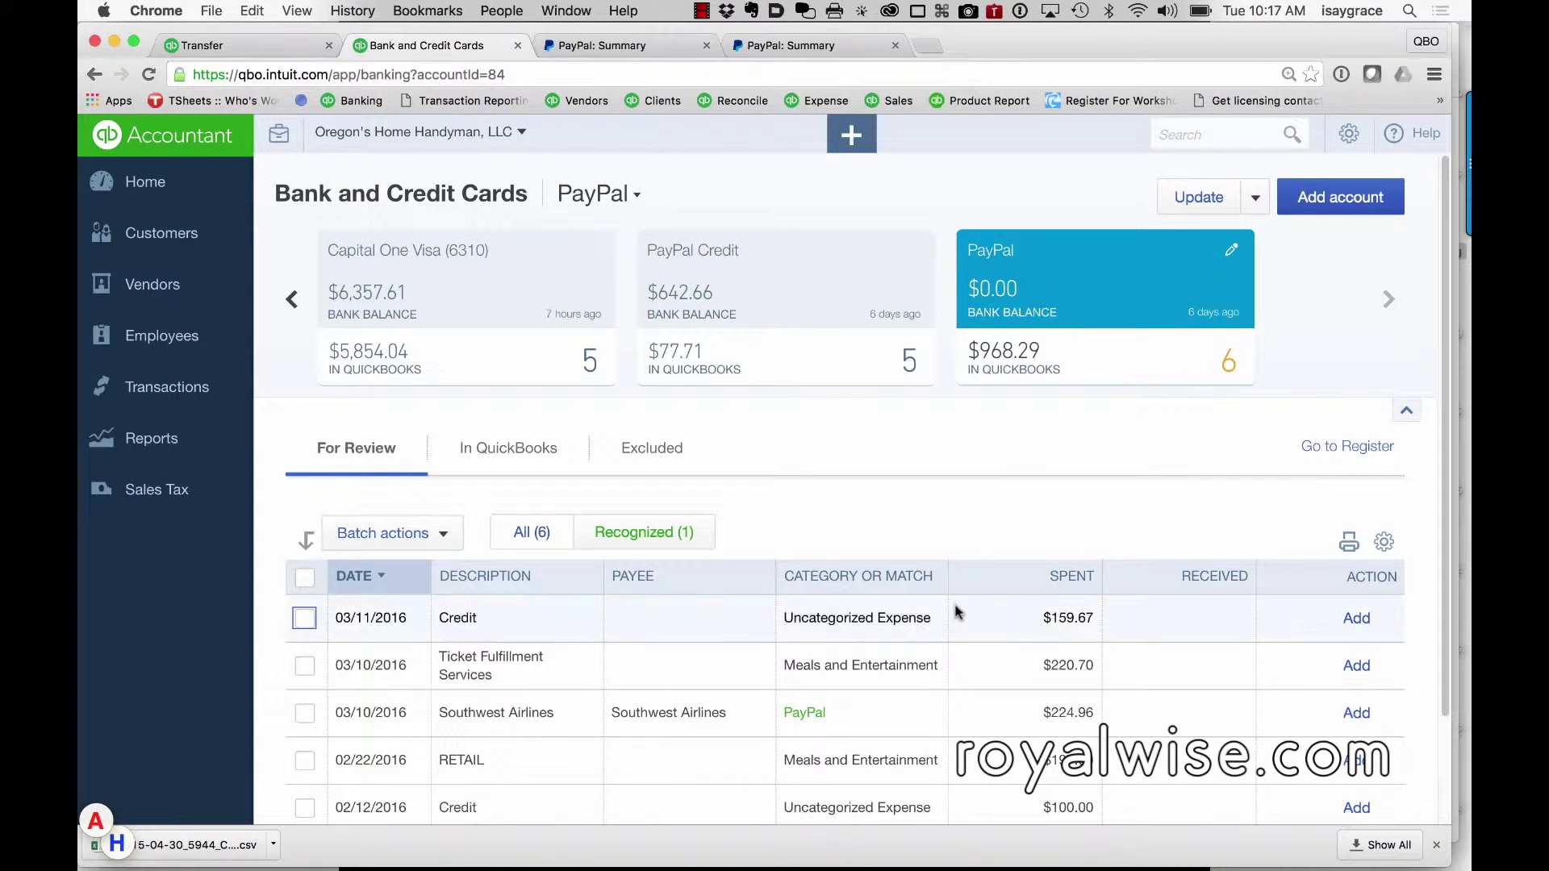
scroll(955, 611, down, 3)
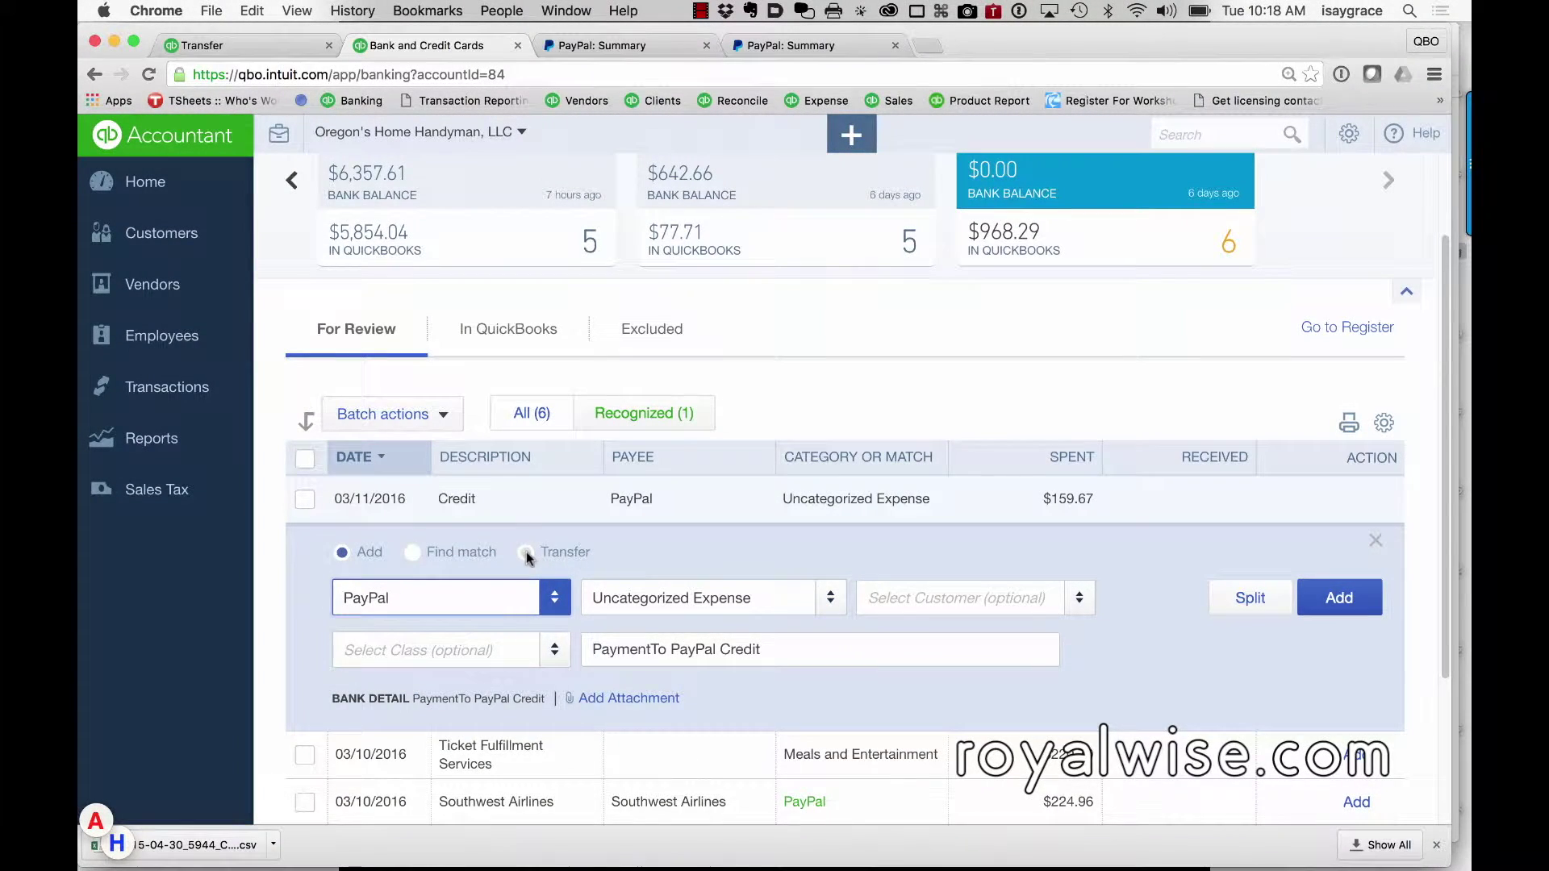
click(526, 553)
click(529, 591)
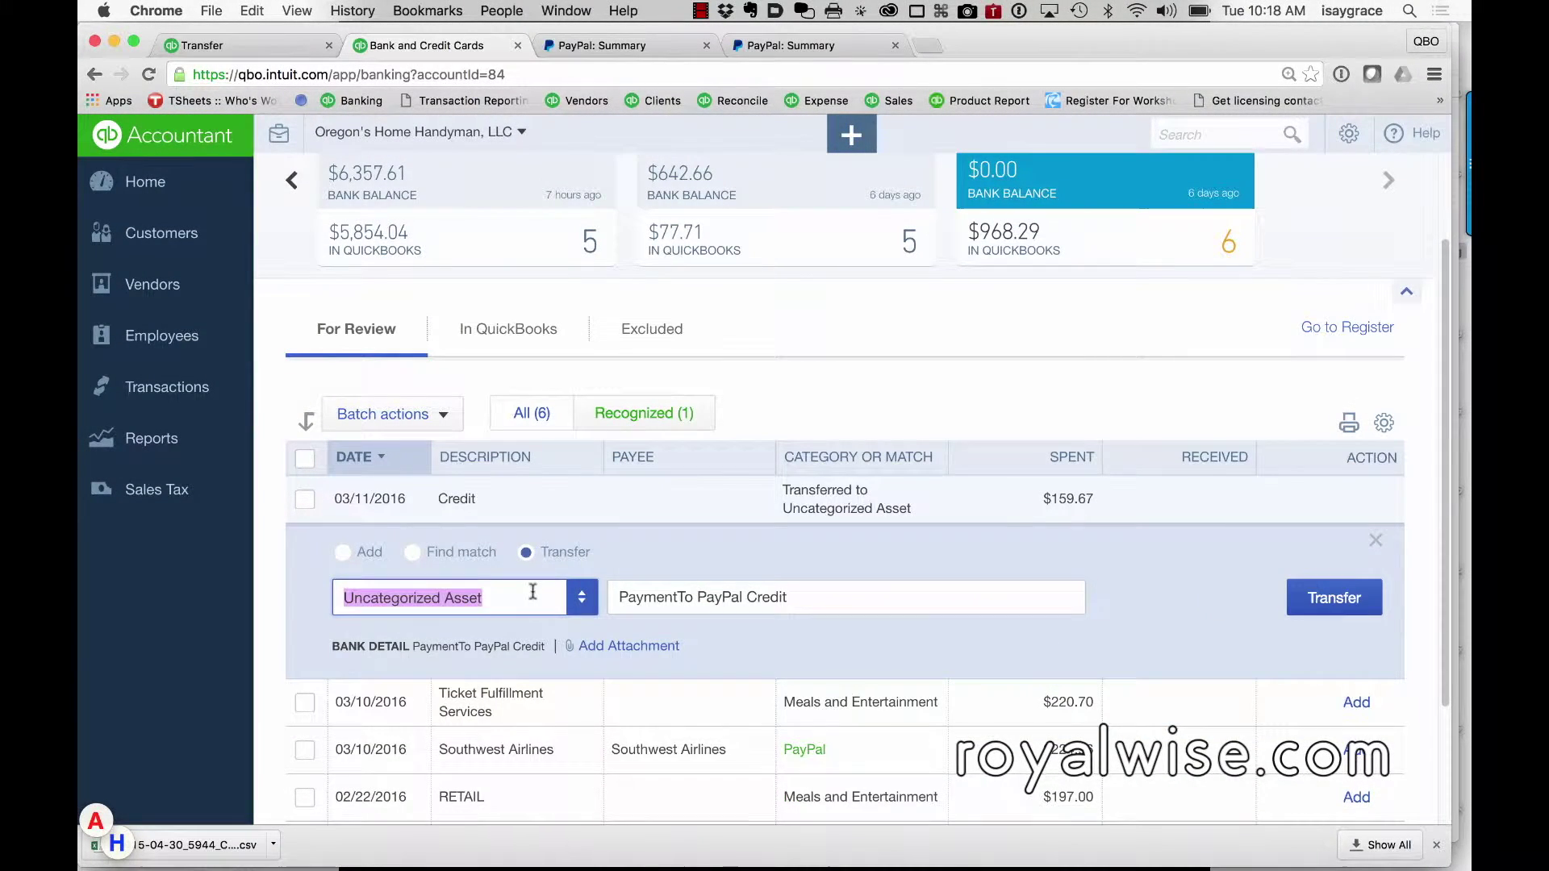
text(PayPal)
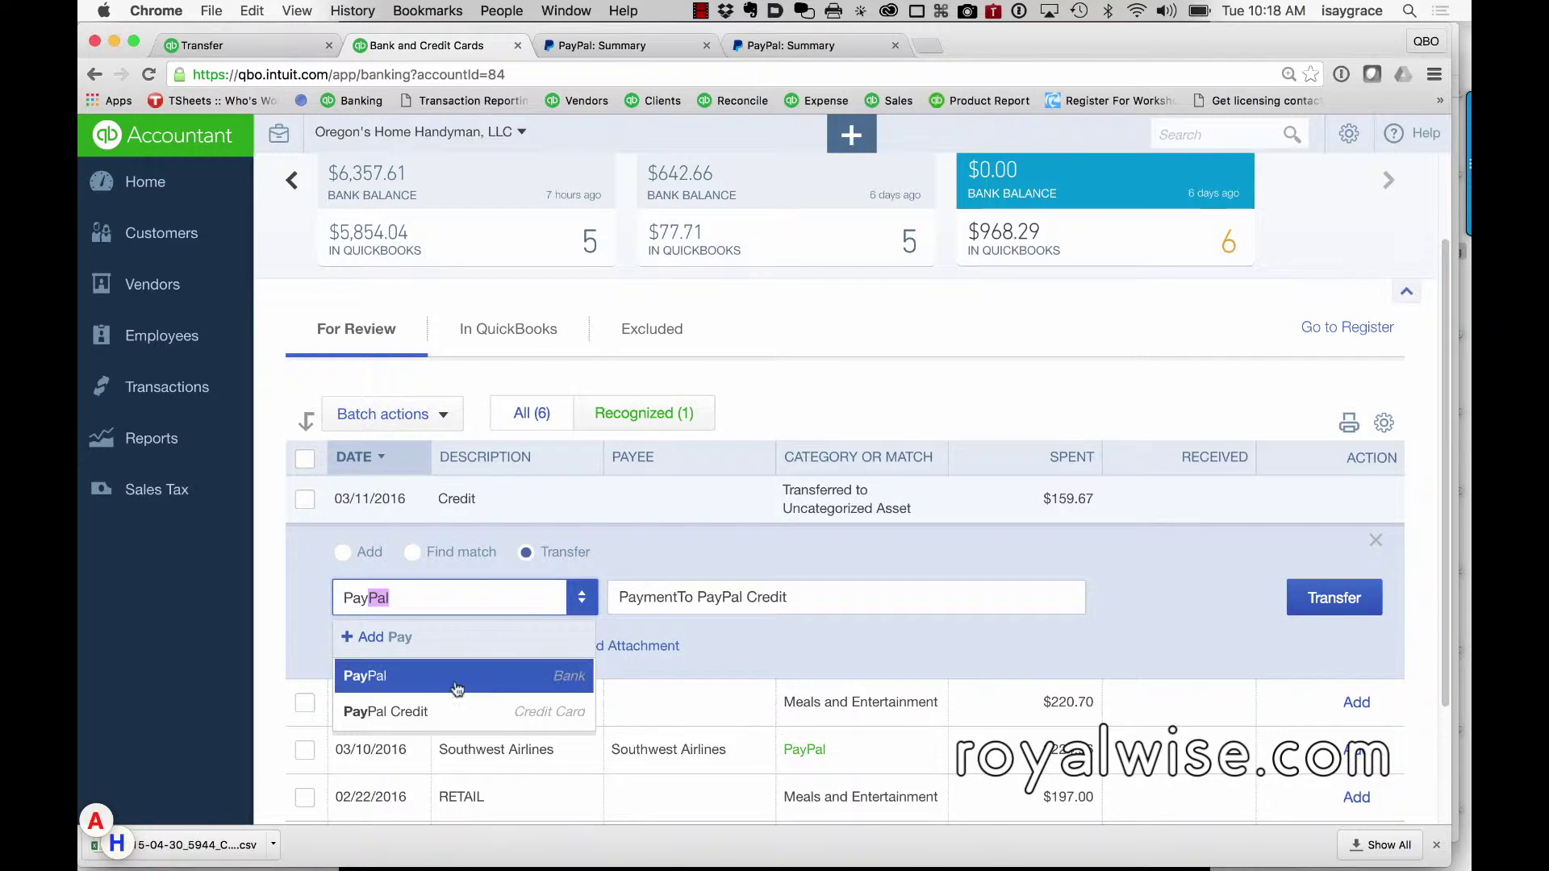
click(423, 710)
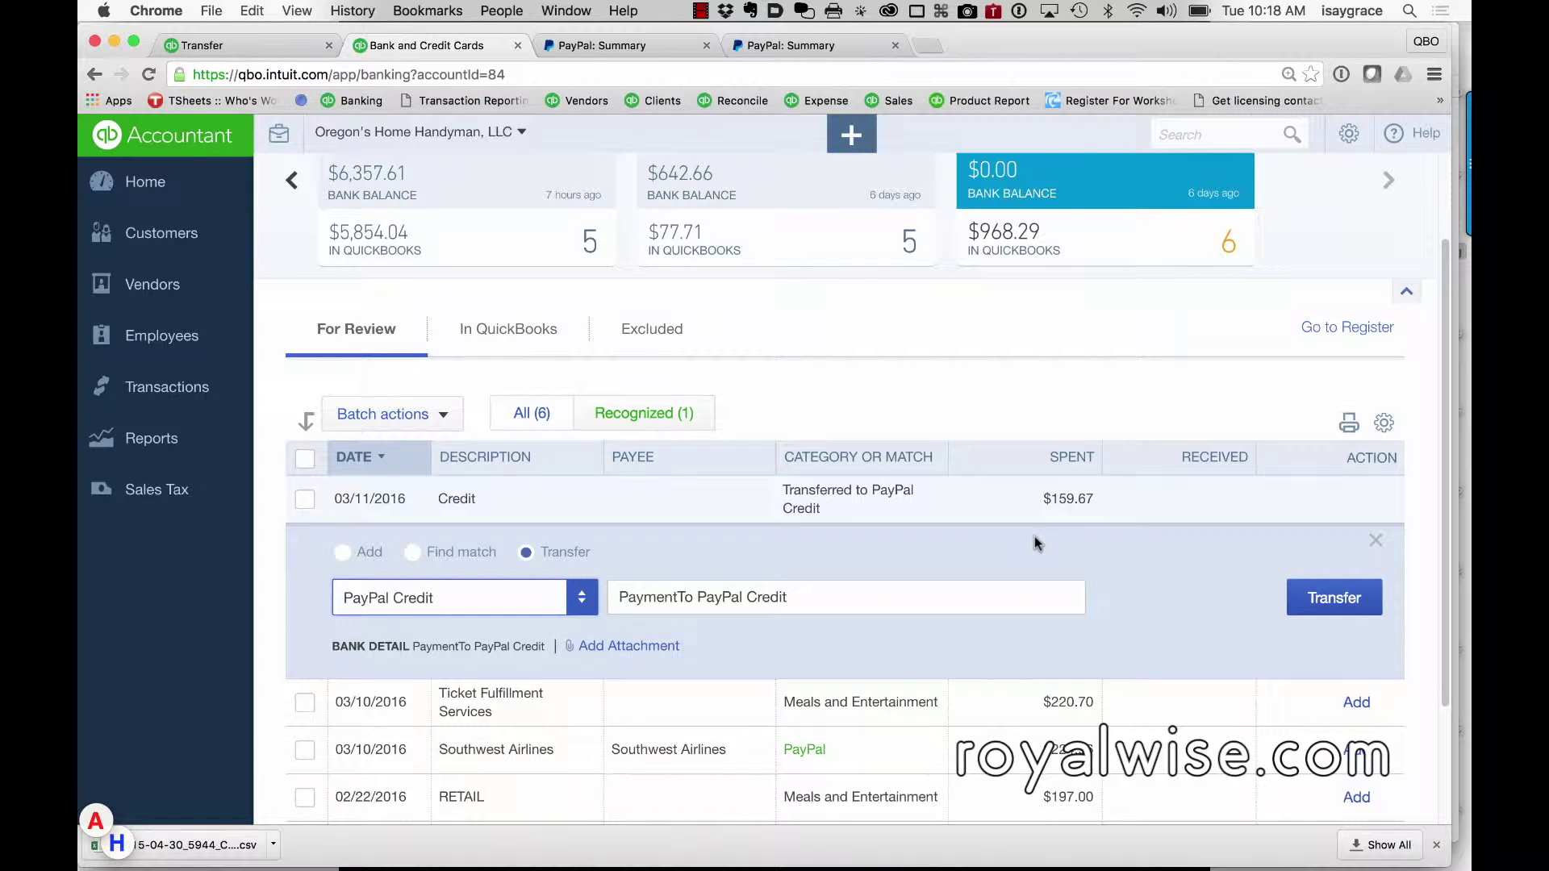
click(1328, 605)
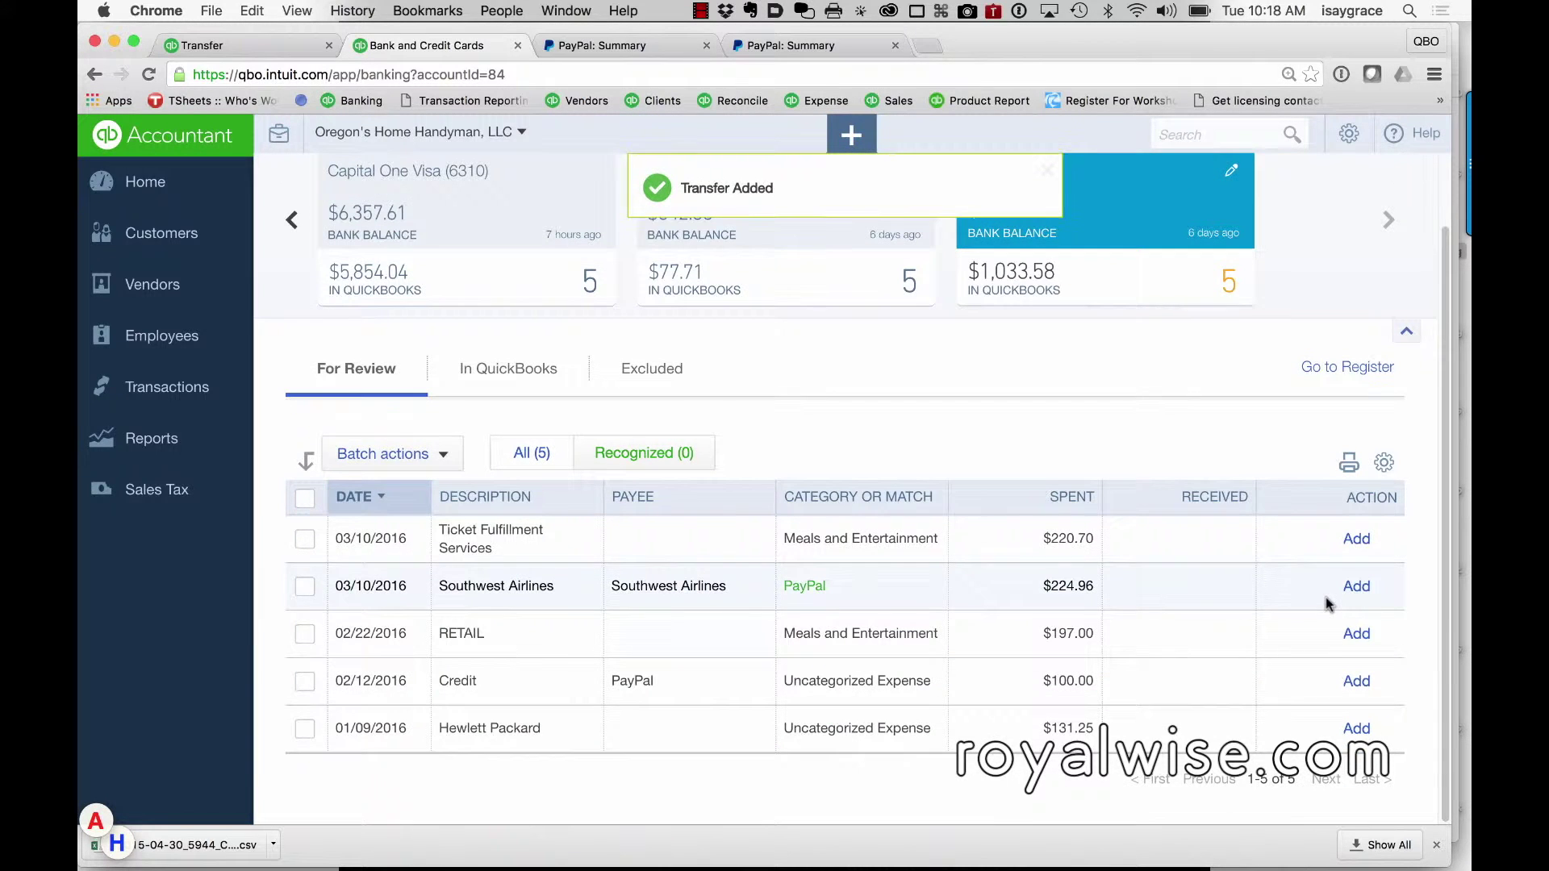
Step: Reopen PayPal Credit's five review items, including the $10.50 and $5.50 Fiverr charges
scroll(1041, 529, up, 2)
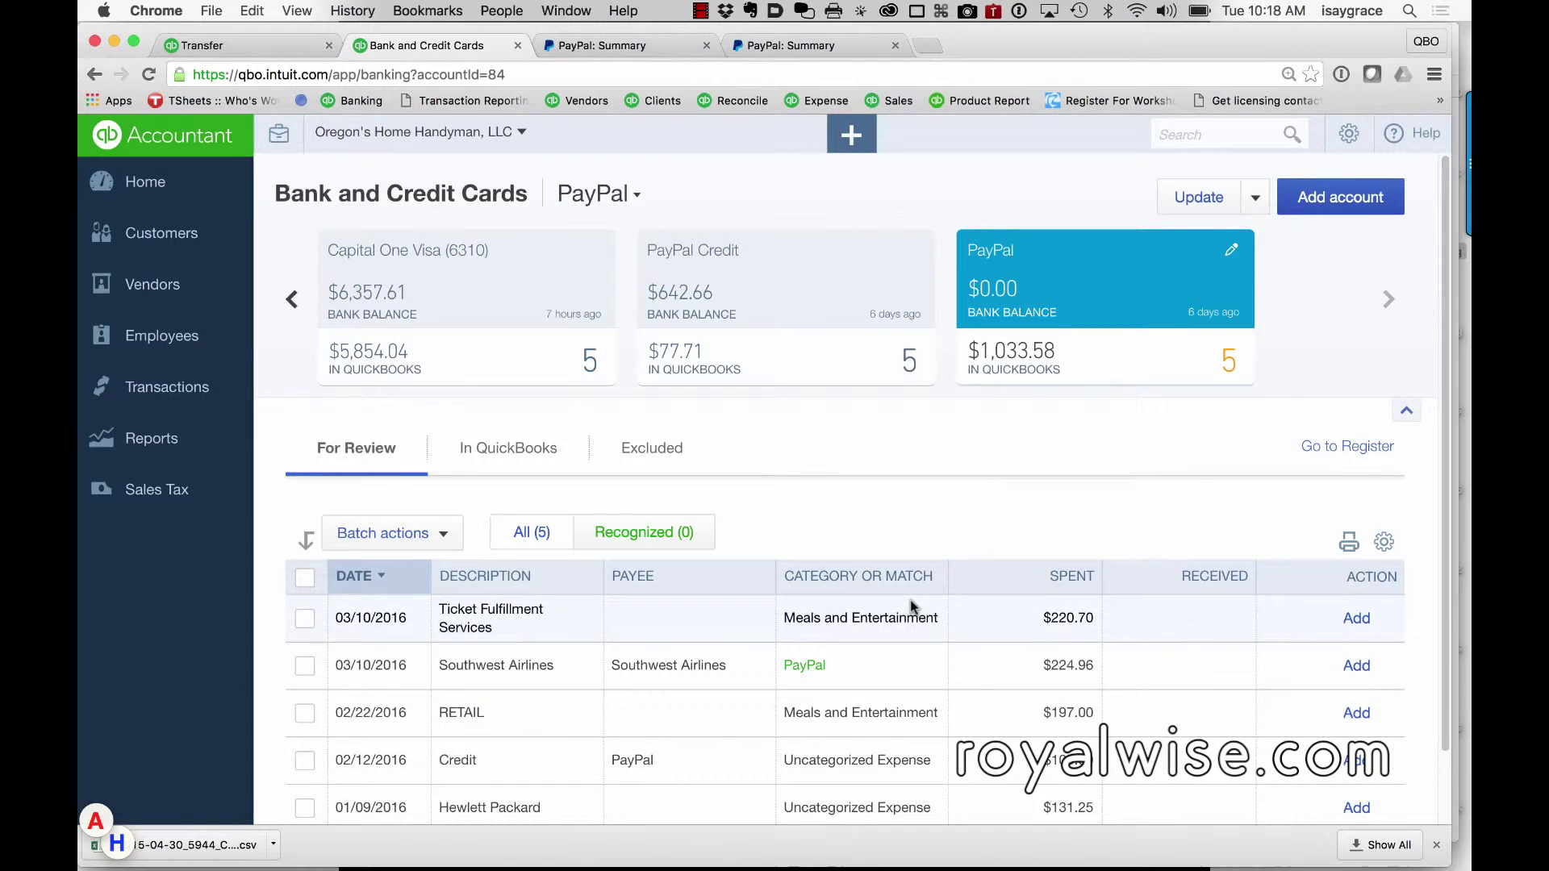
scroll(911, 606, down, 1)
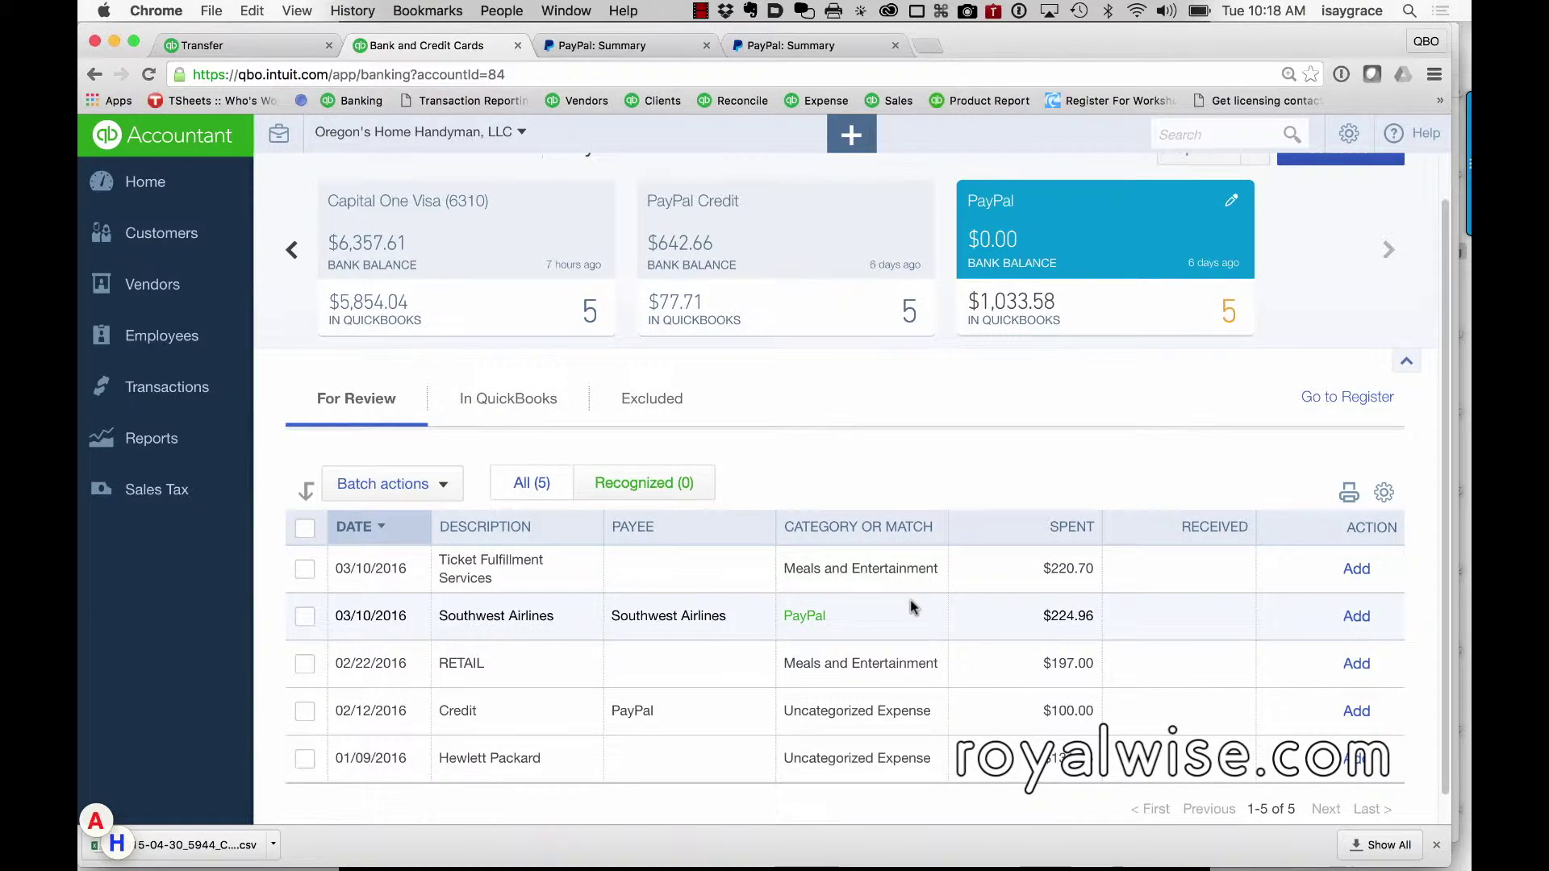
scroll(840, 422, up, 1)
click(831, 337)
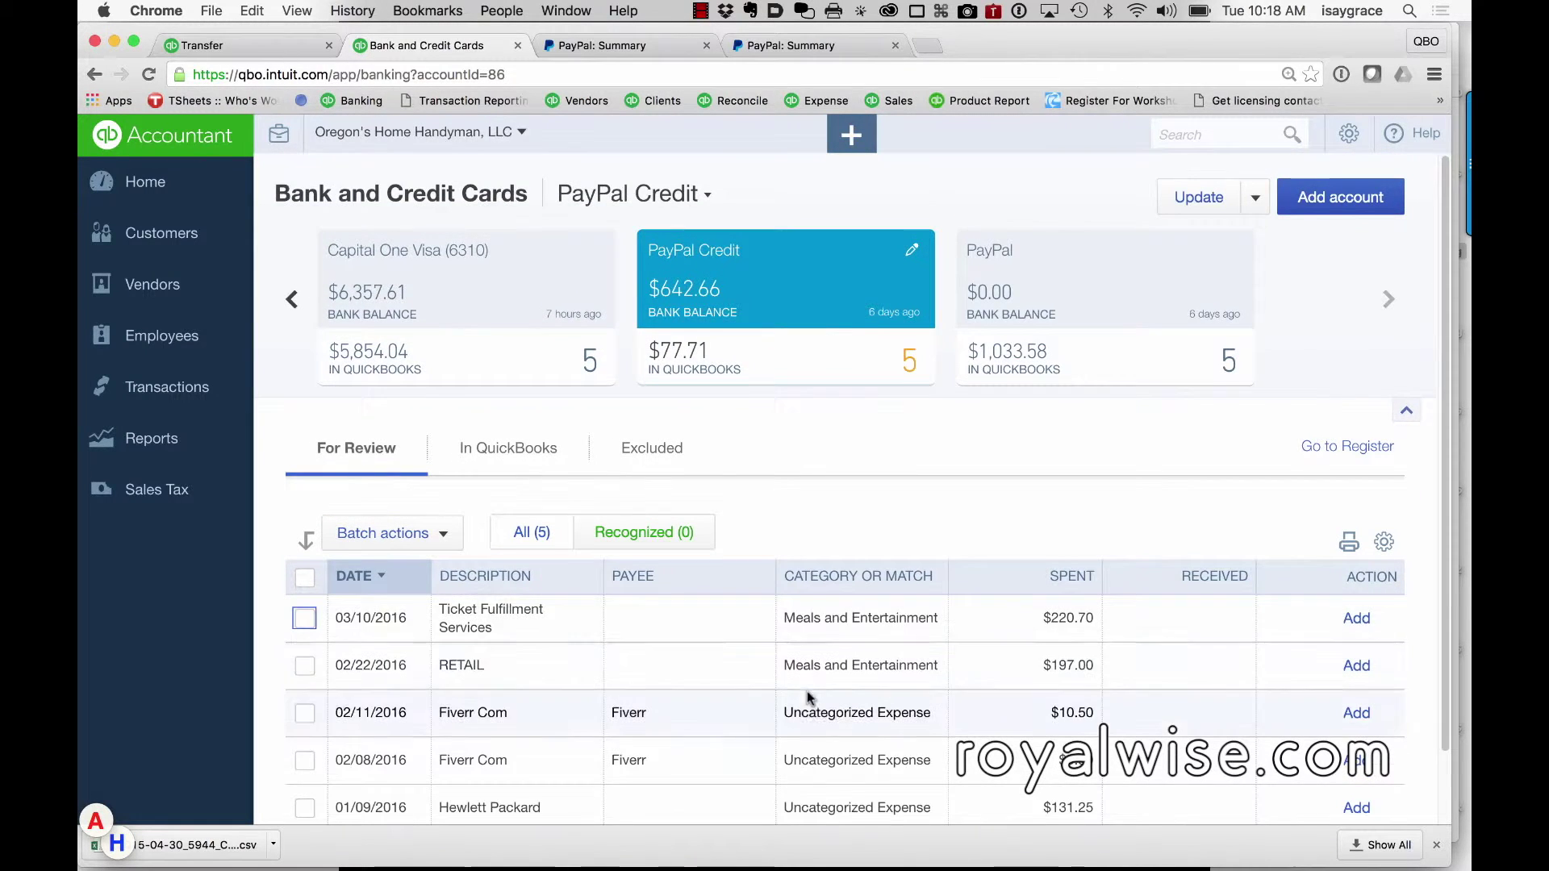
scroll(807, 690, down, 1)
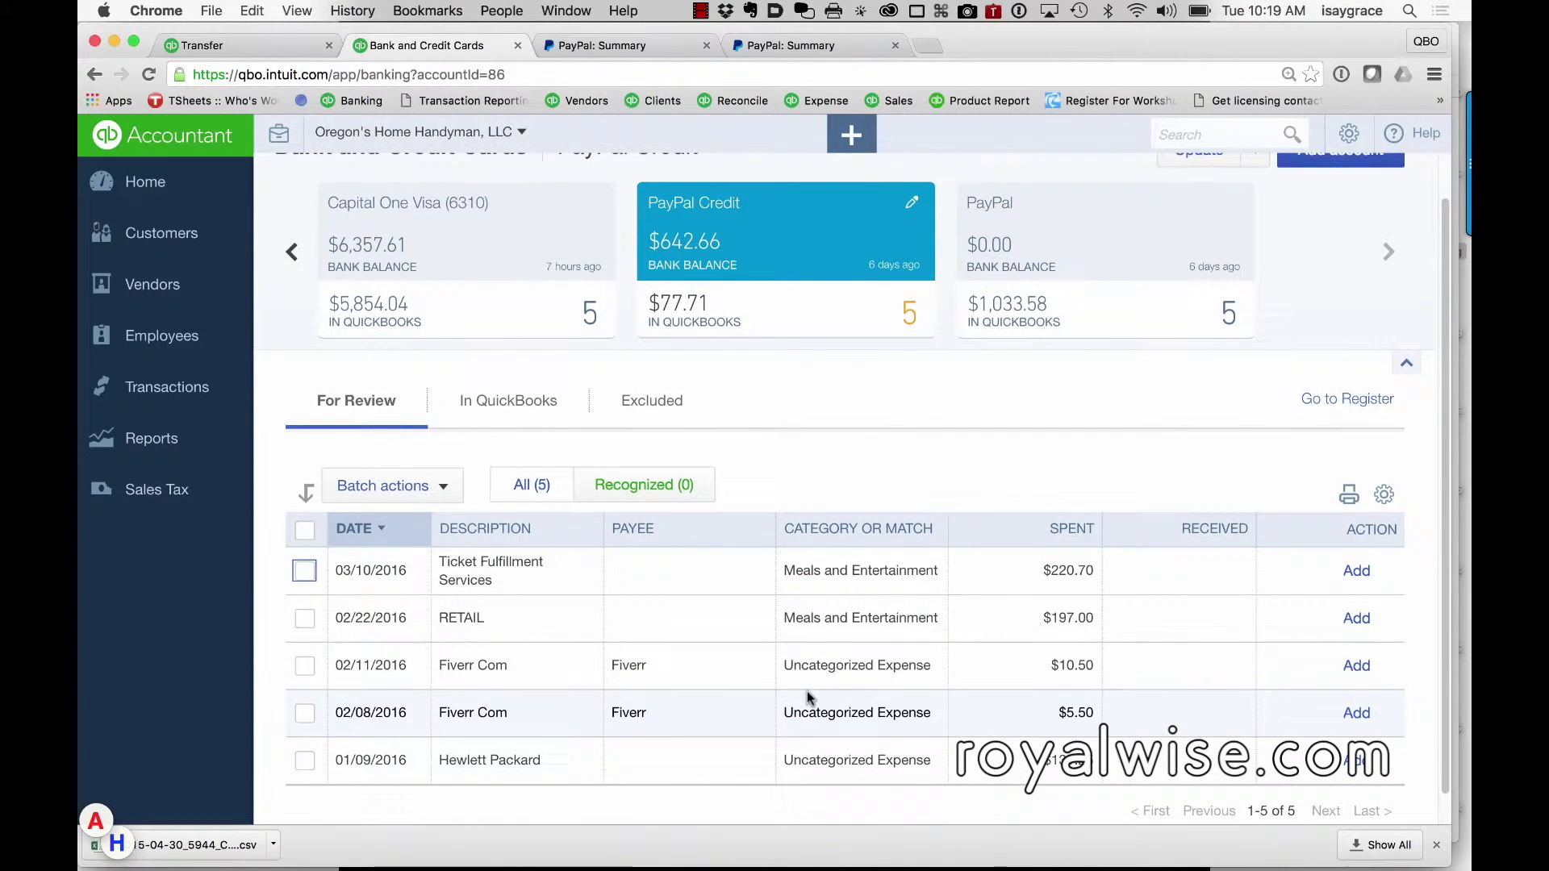
scroll(806, 691, up, 1)
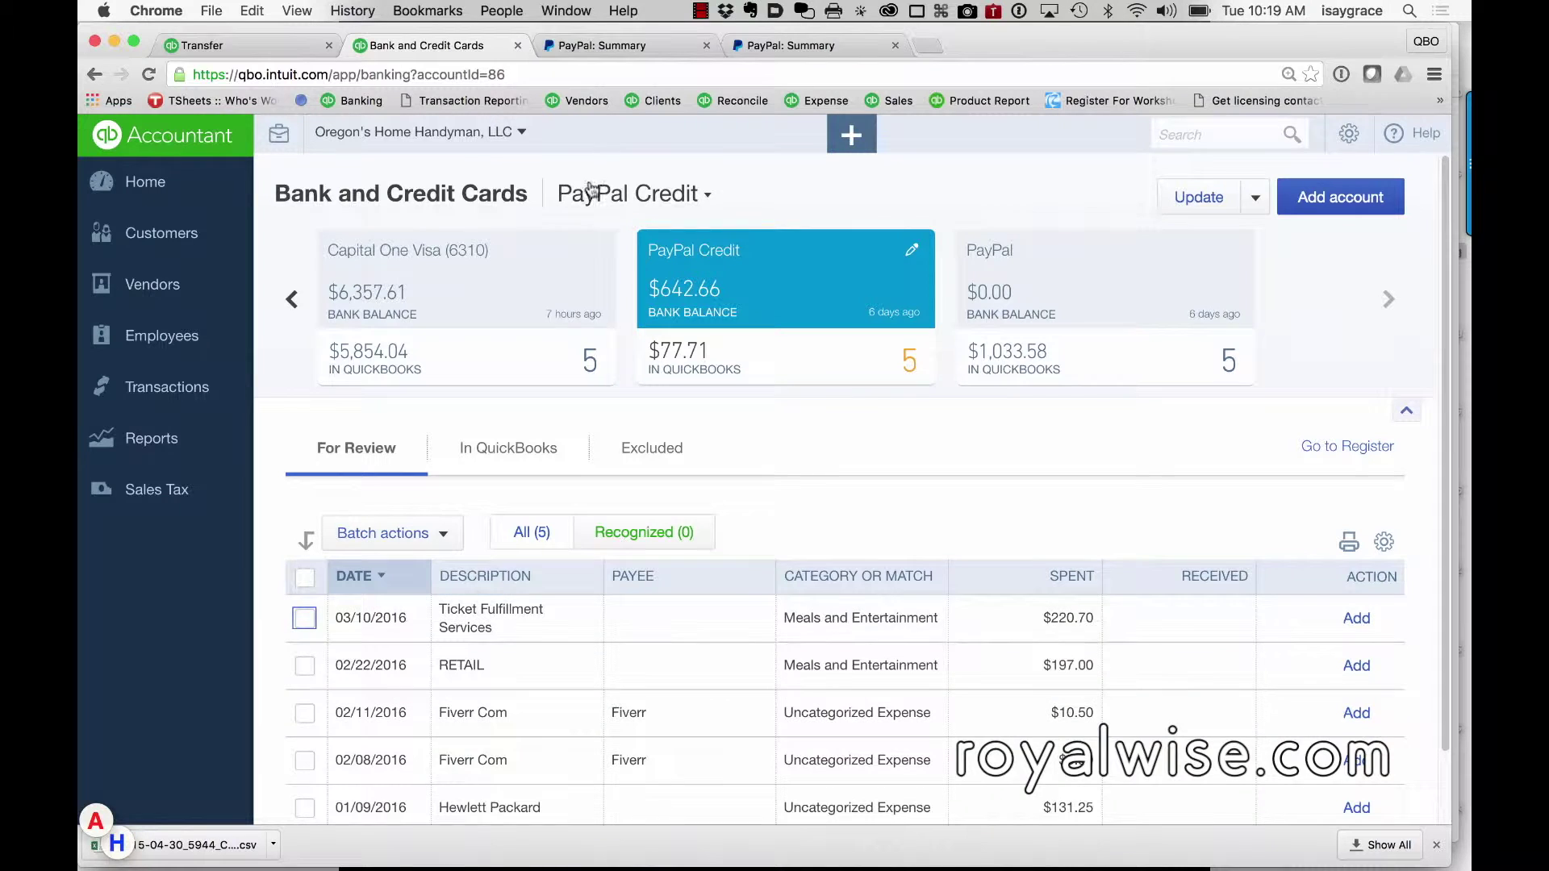
click(593, 194)
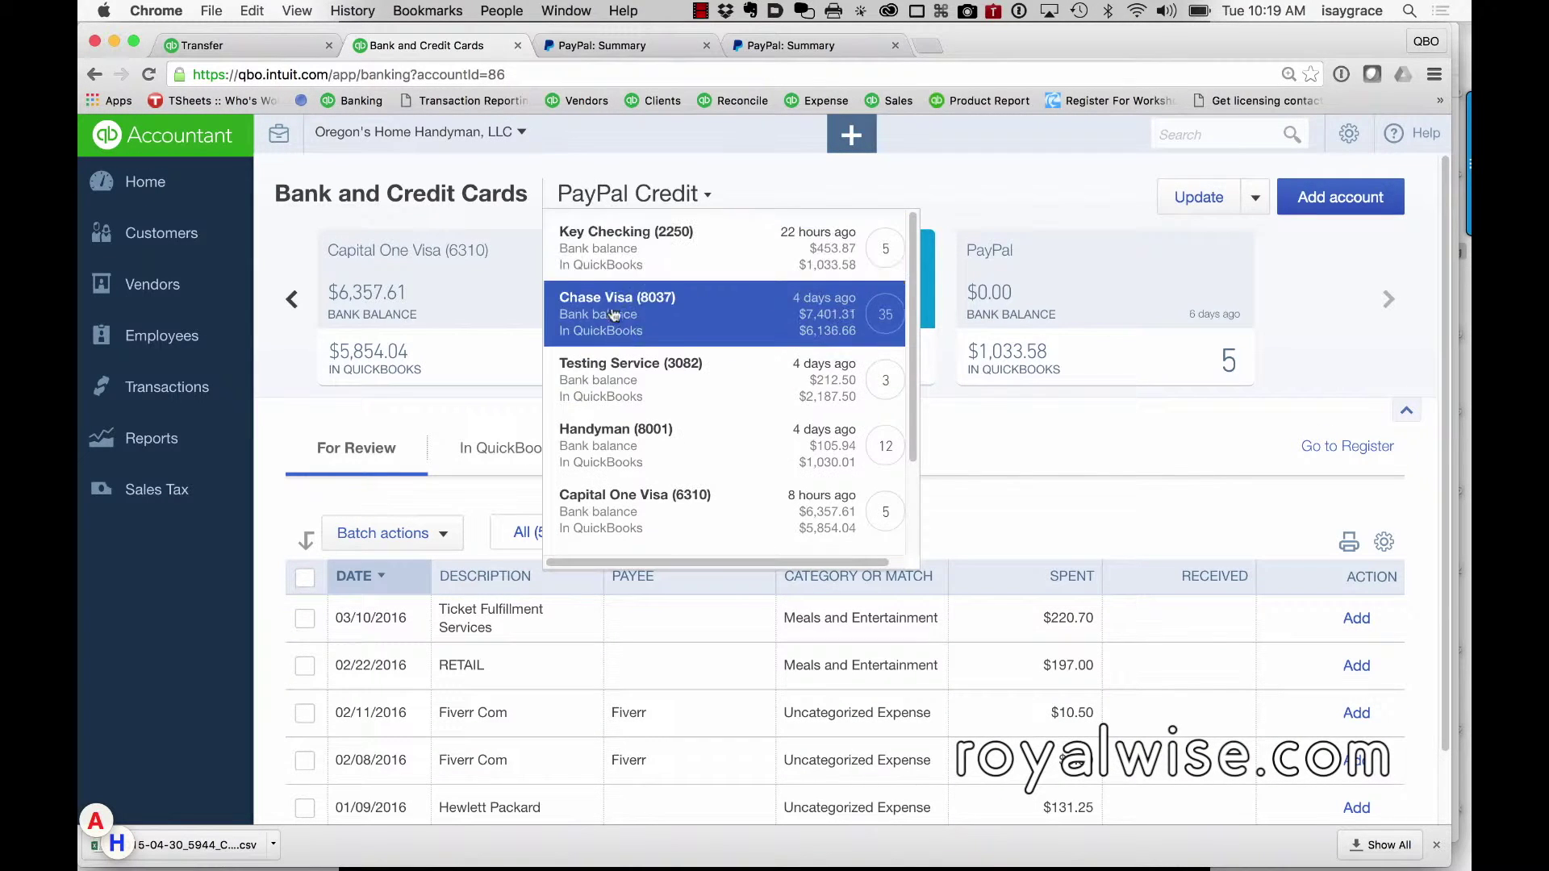
Step: In Handyman (8001), record the $100.00 02/16/2016 PayPal payment as a transfer
click(629, 448)
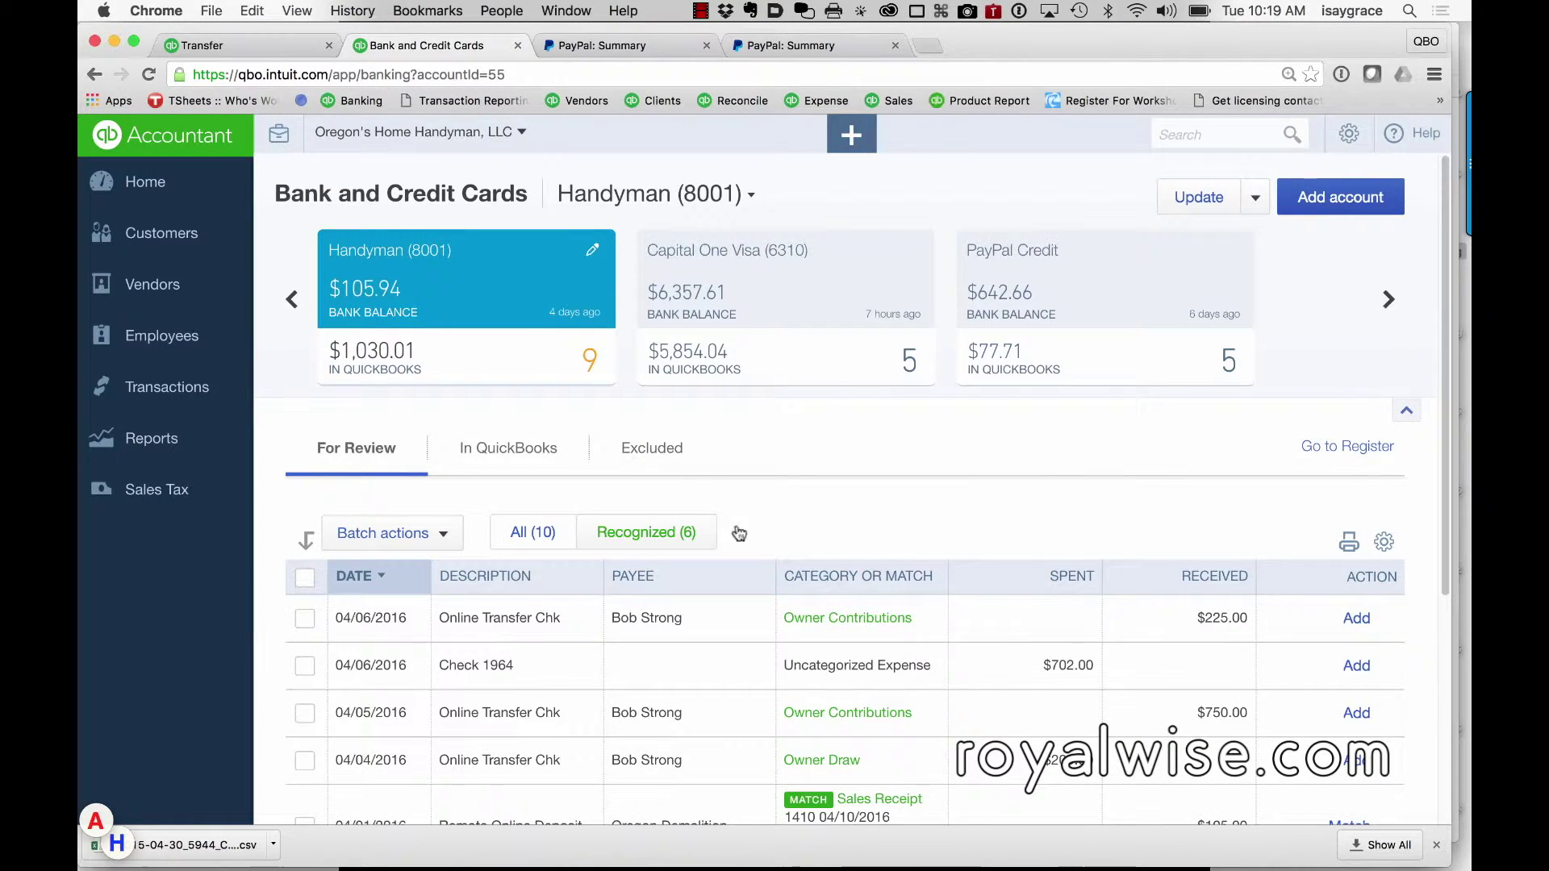
scroll(794, 623, down, 3)
scroll(794, 623, down, 3)
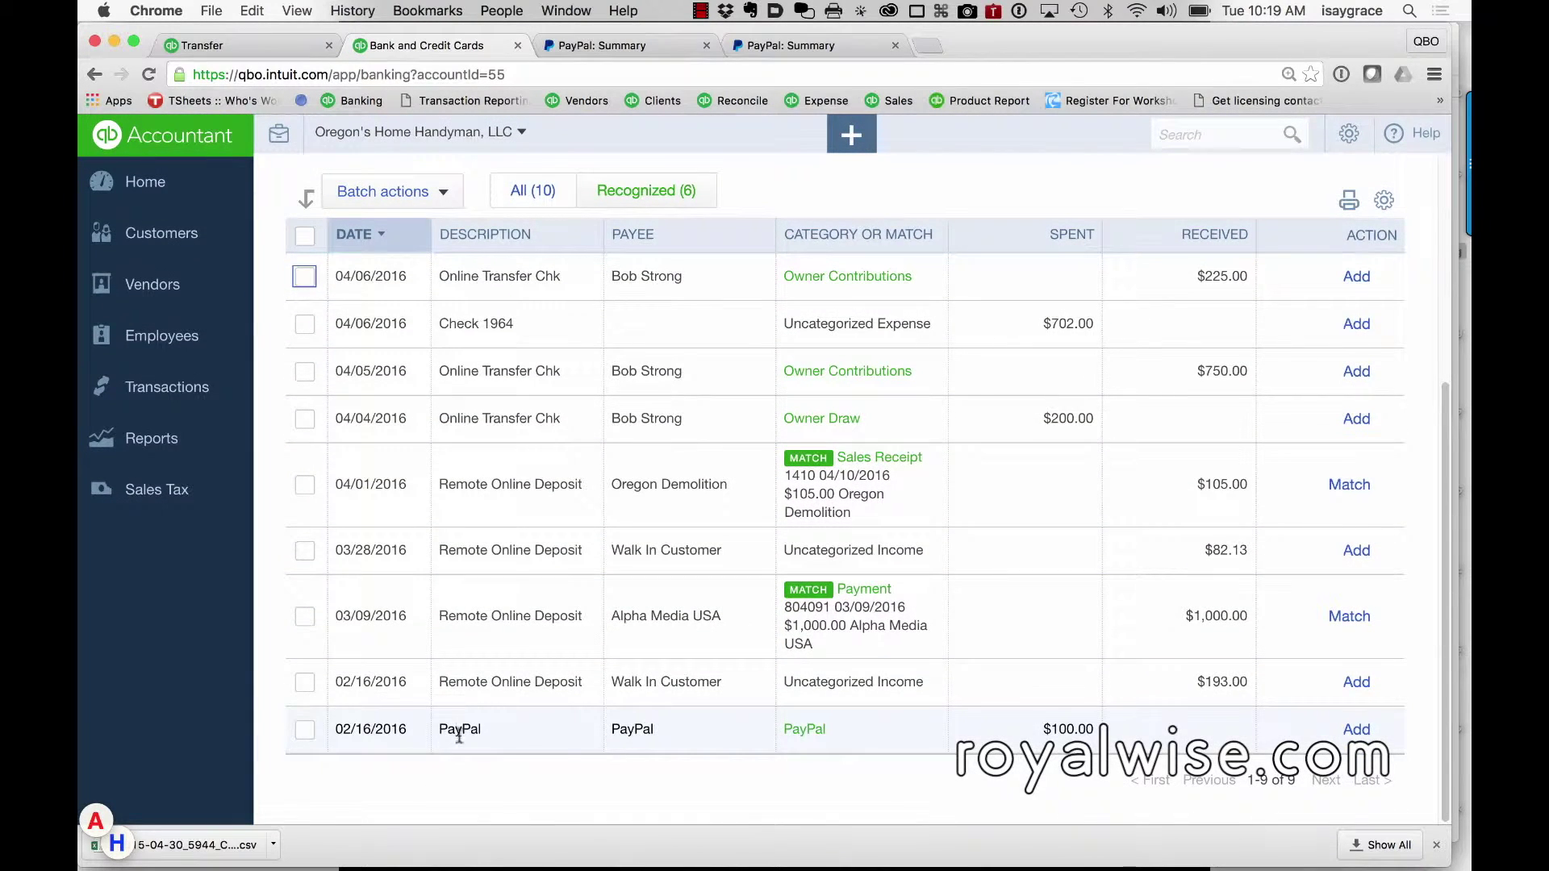
click(1030, 728)
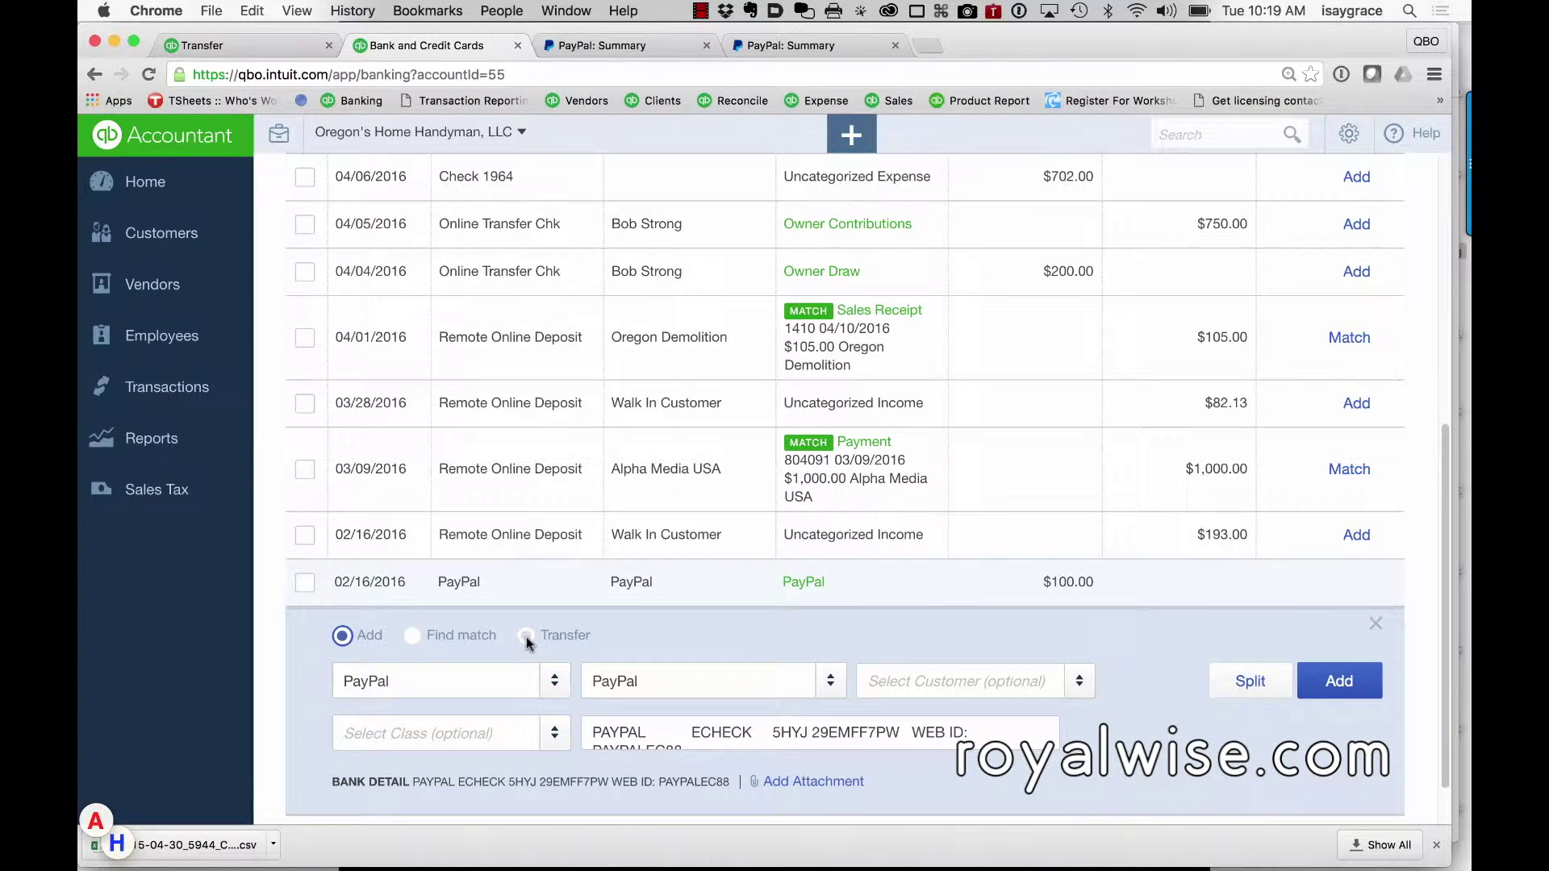
click(526, 636)
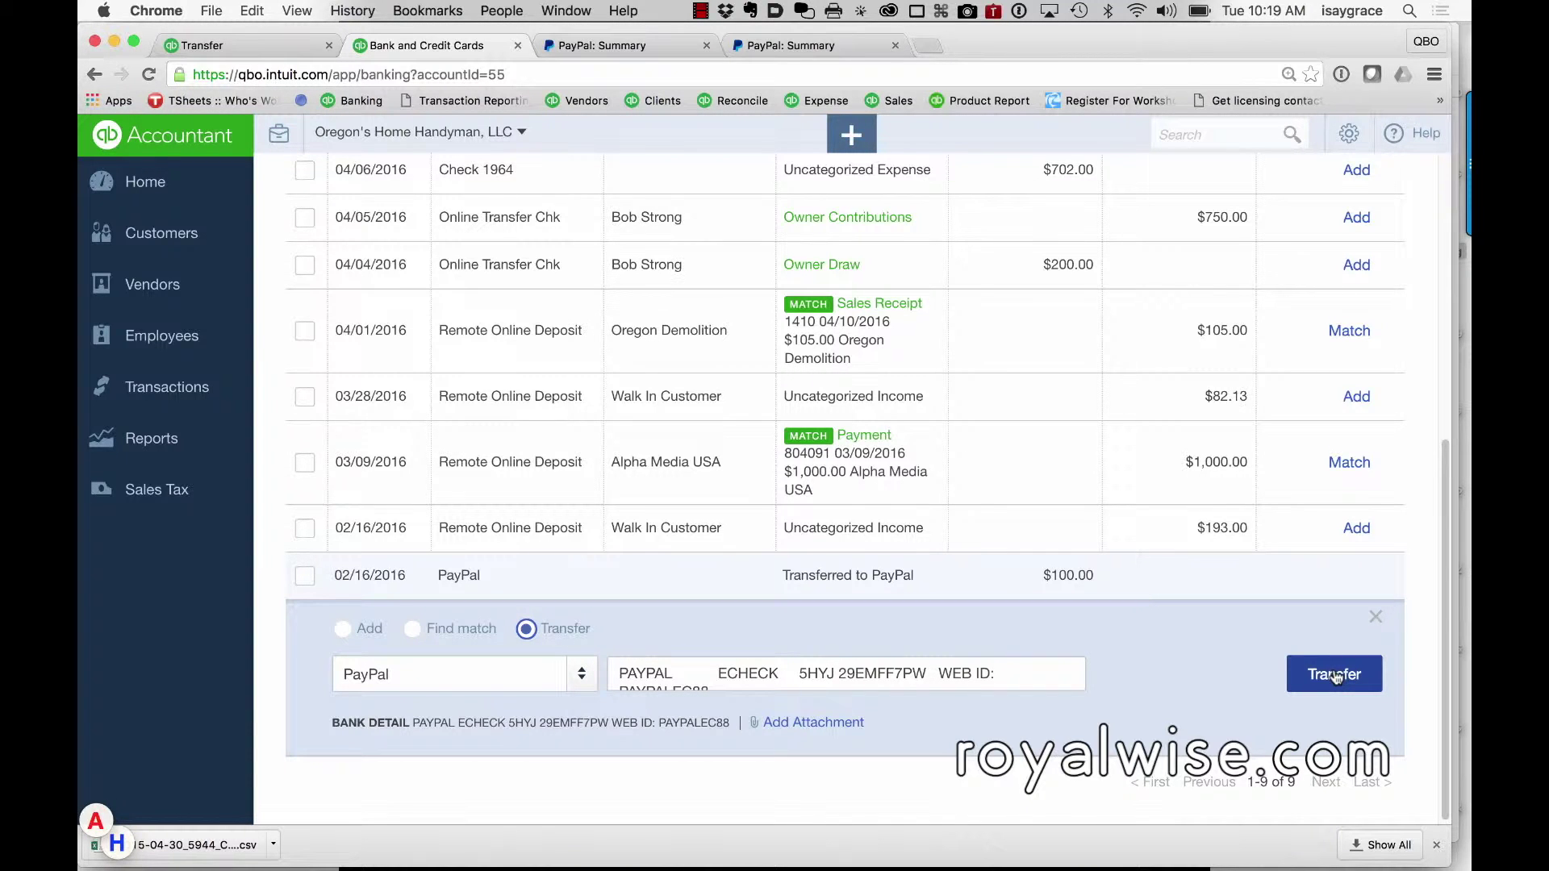
click(1335, 676)
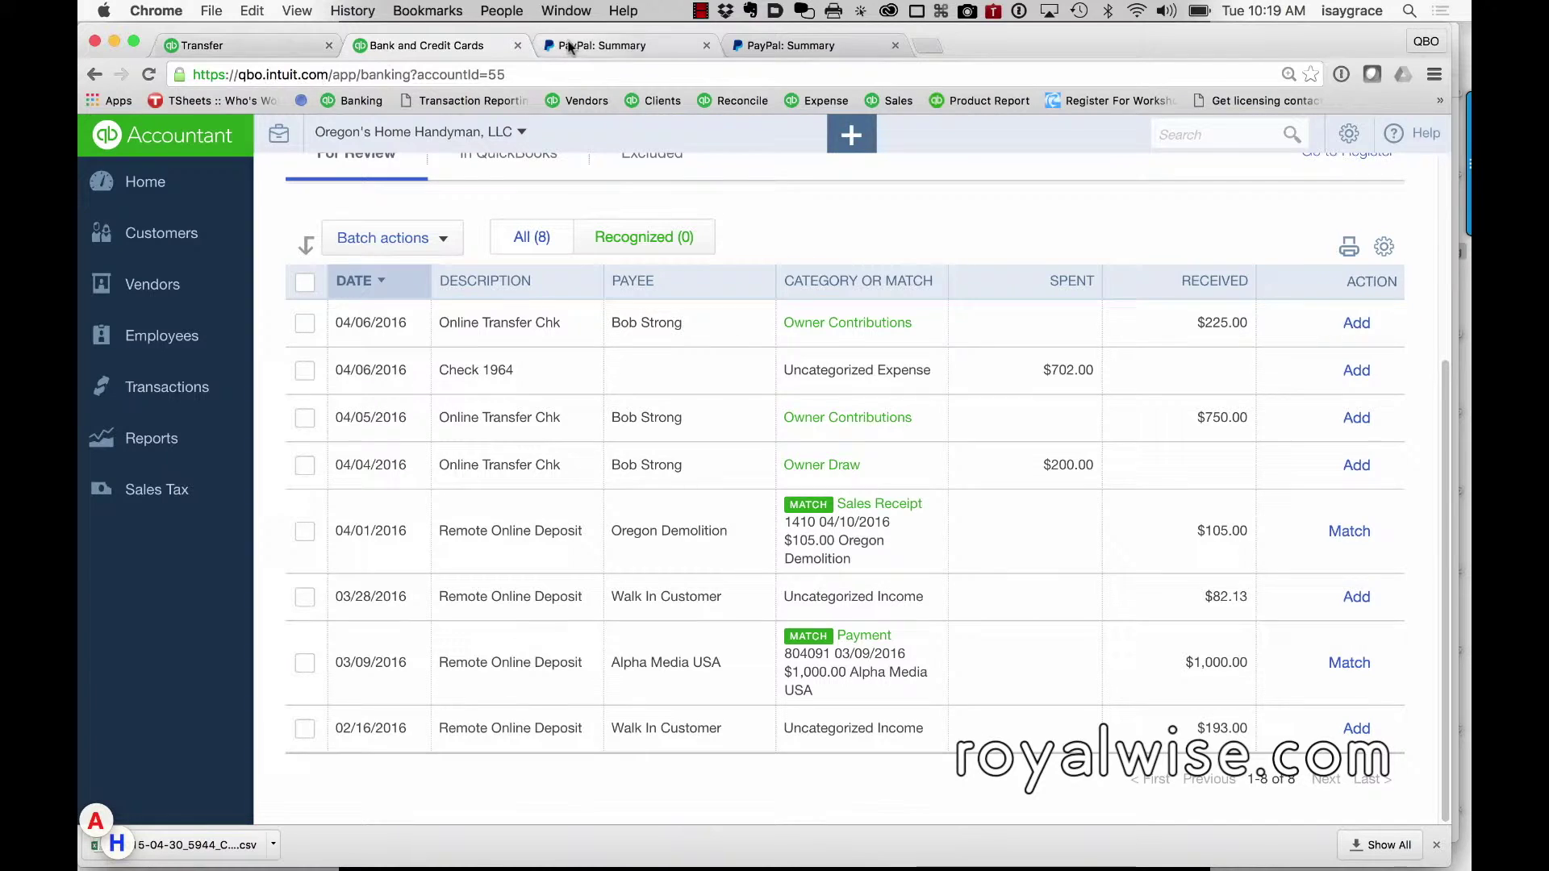
key(super+Tab)
key(super+Tab)
key(super+Tab)
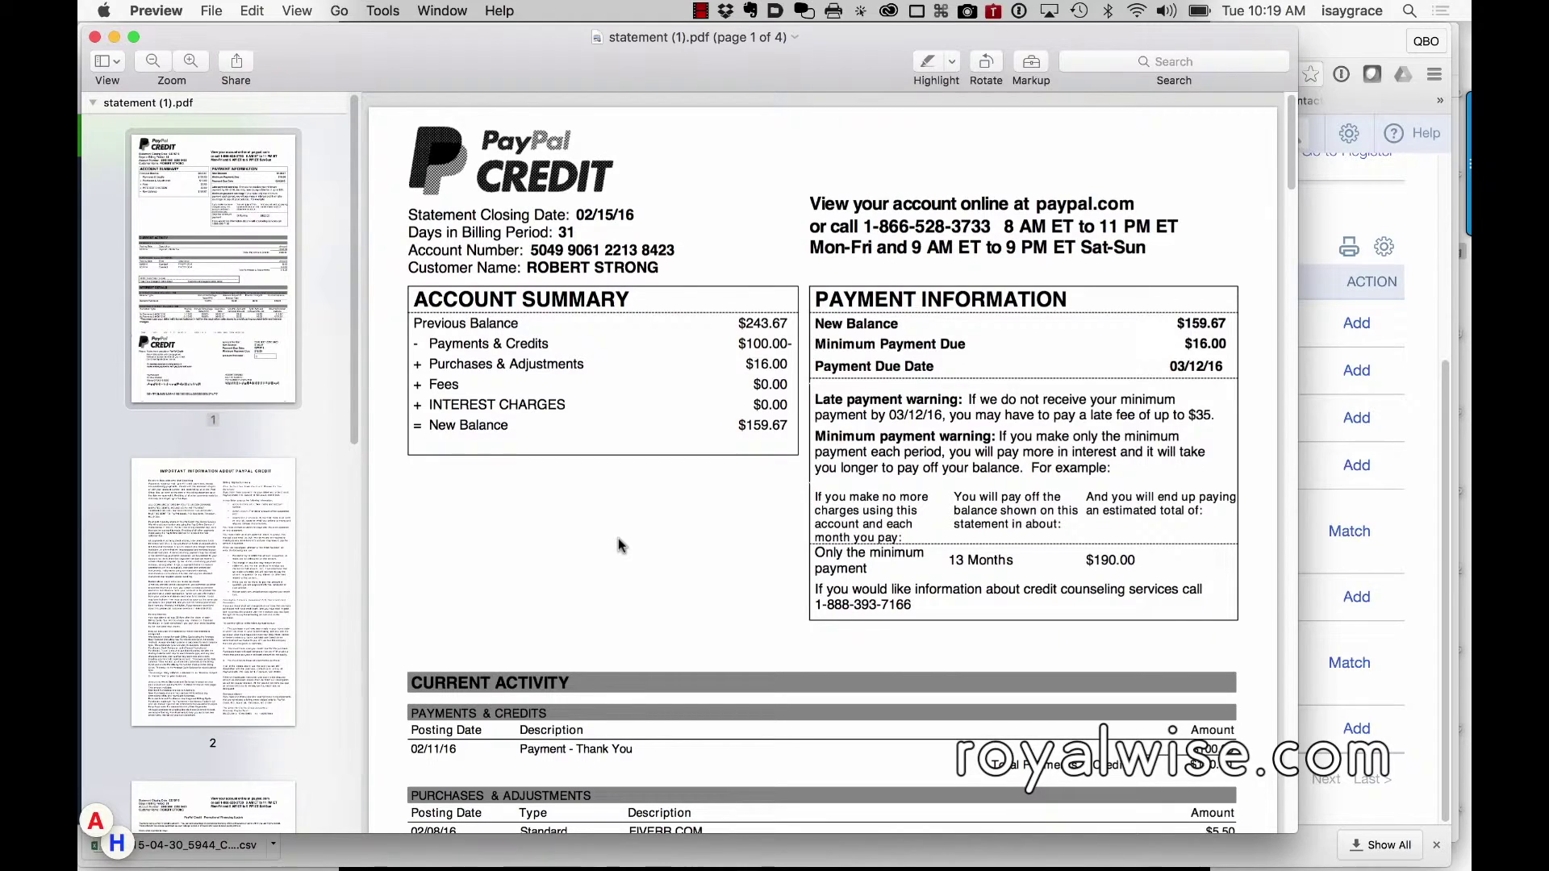
scroll(618, 539, down, 4)
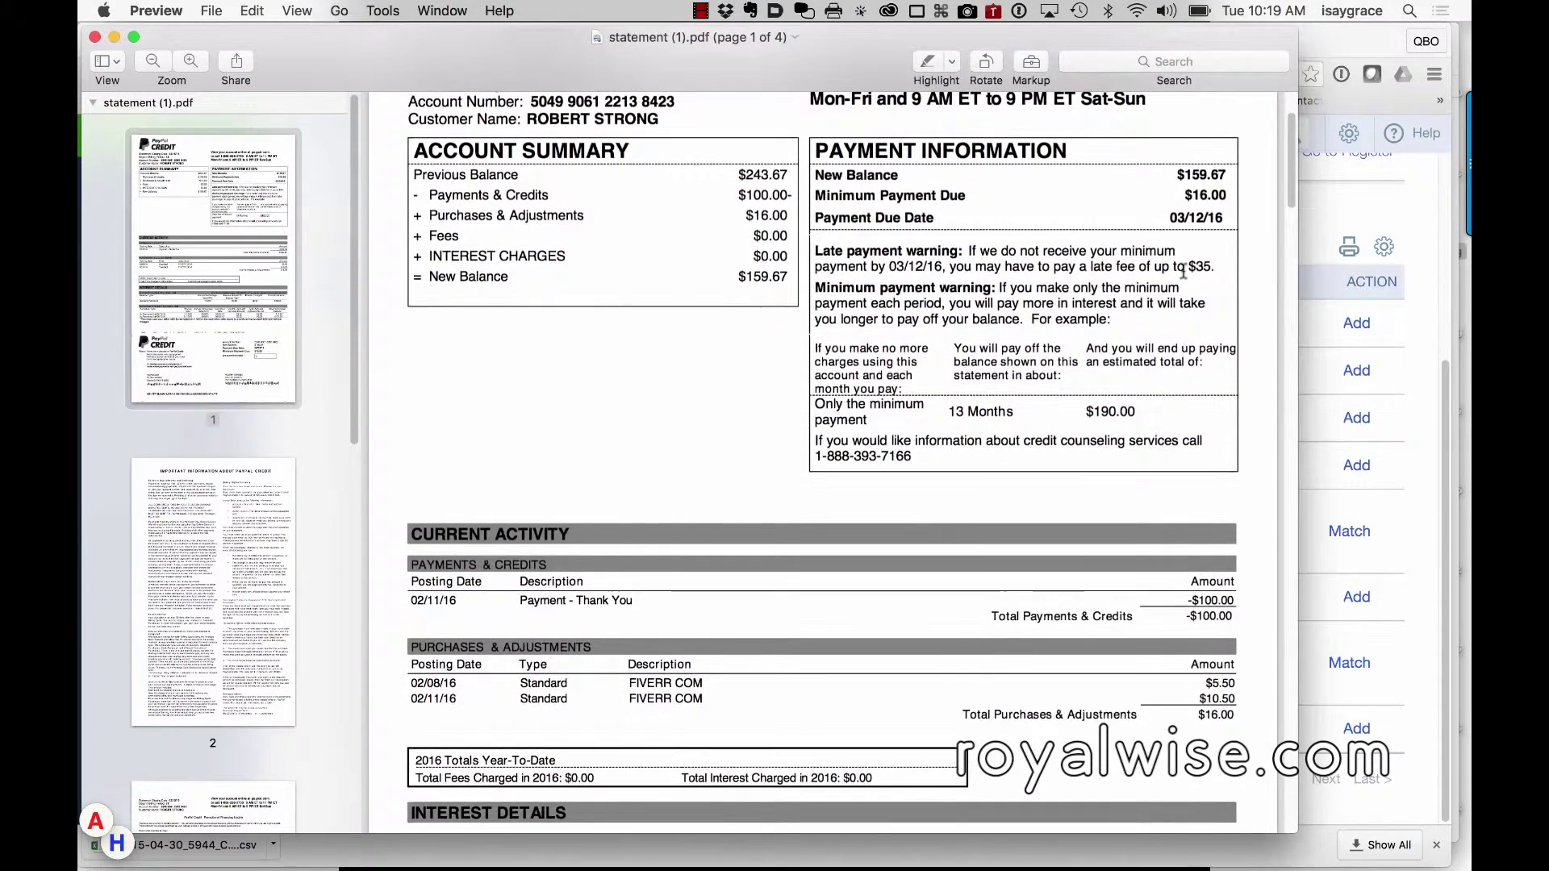
scroll(1152, 517, down, 2)
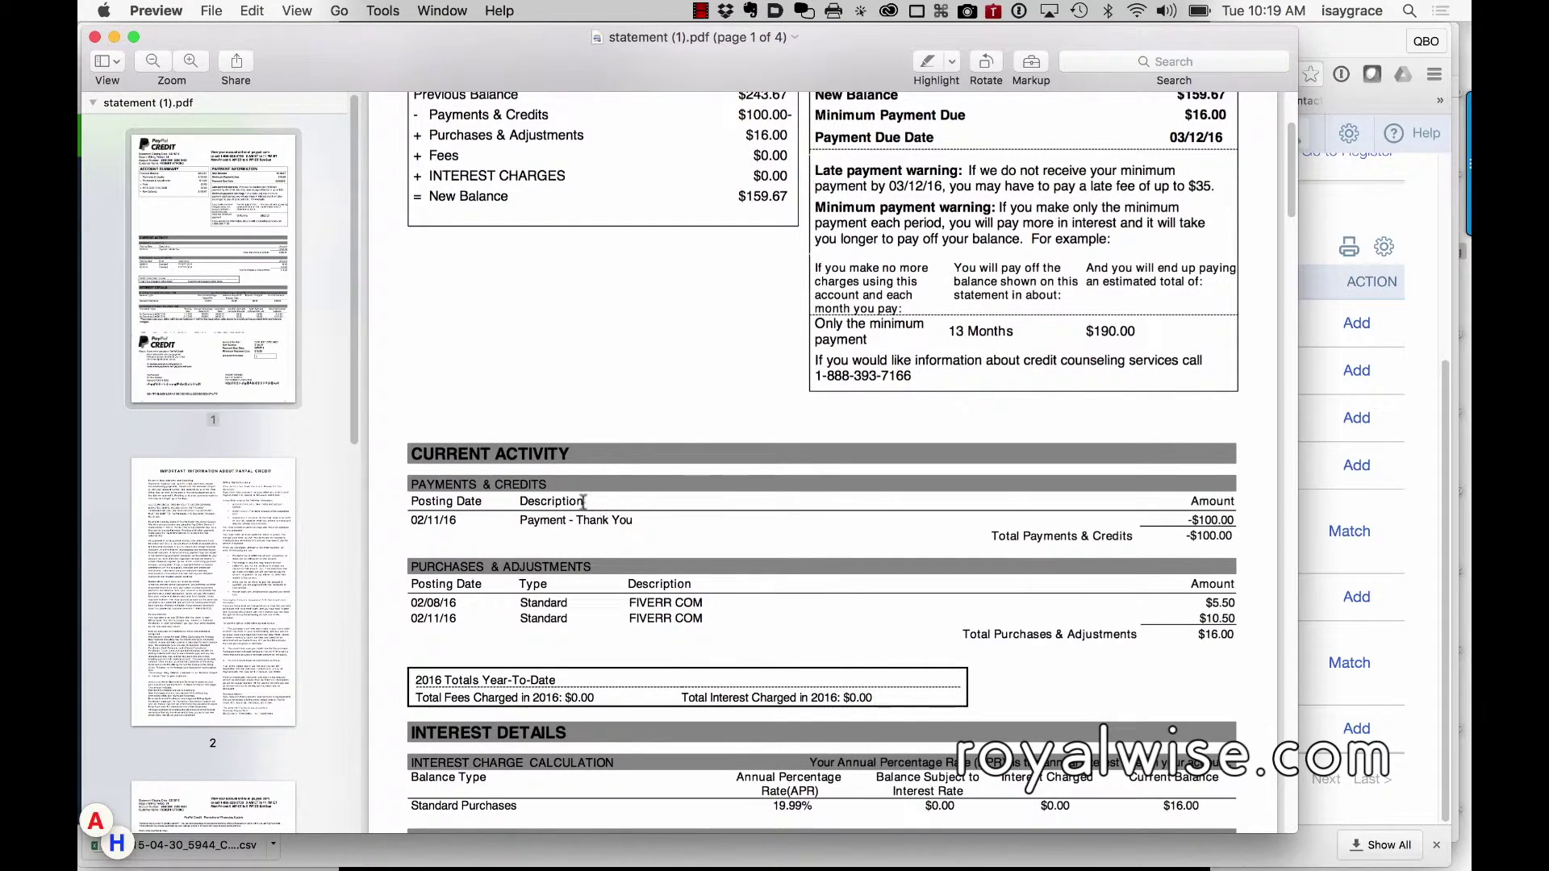
scroll(634, 645, down, 3)
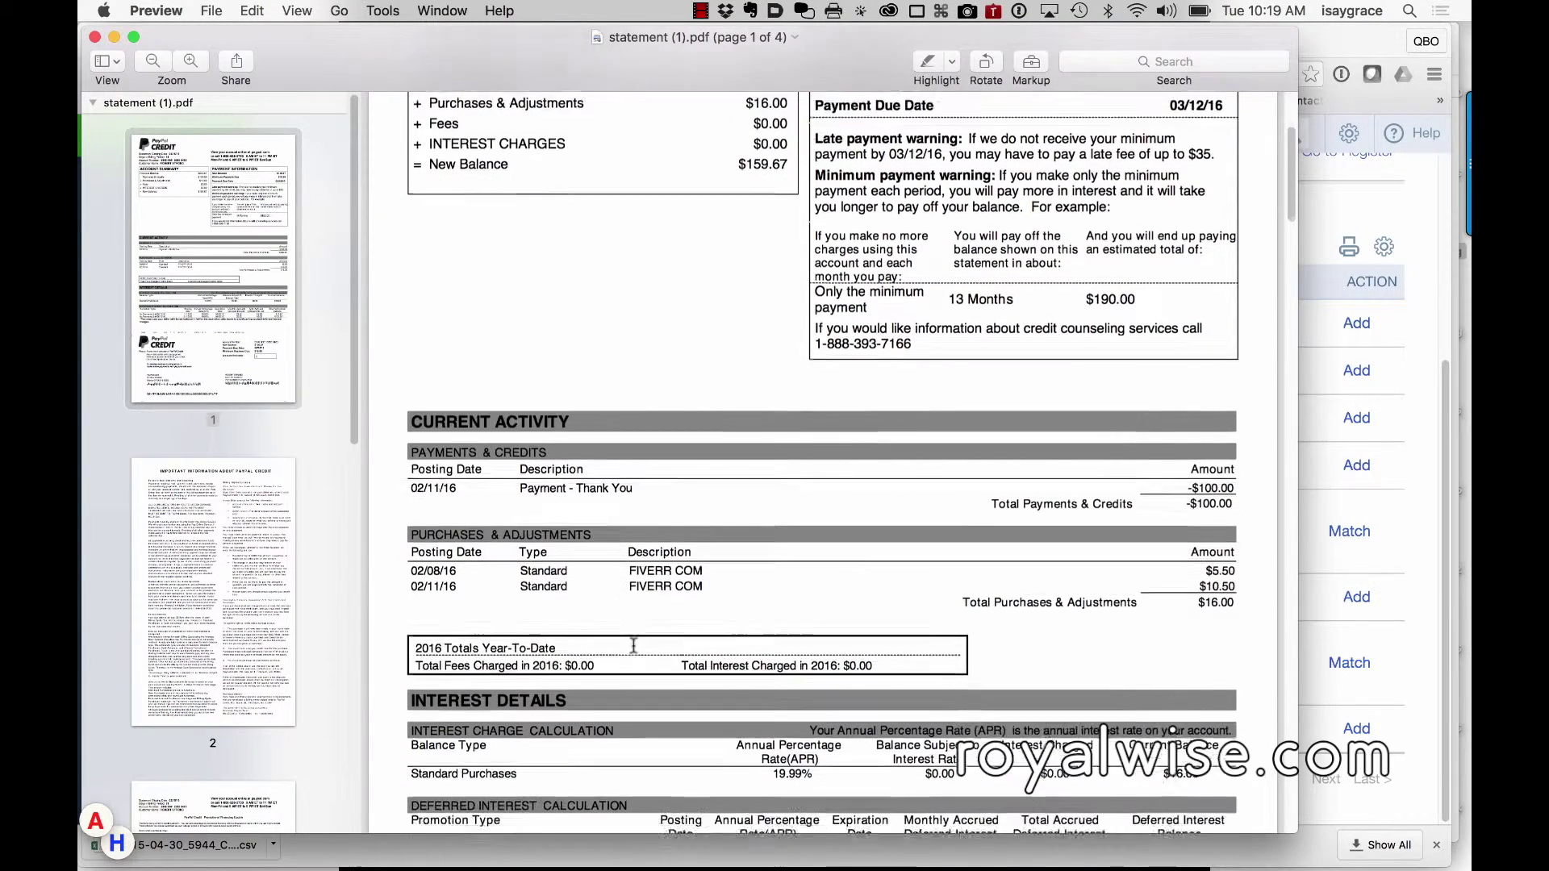
scroll(634, 645, up, 5)
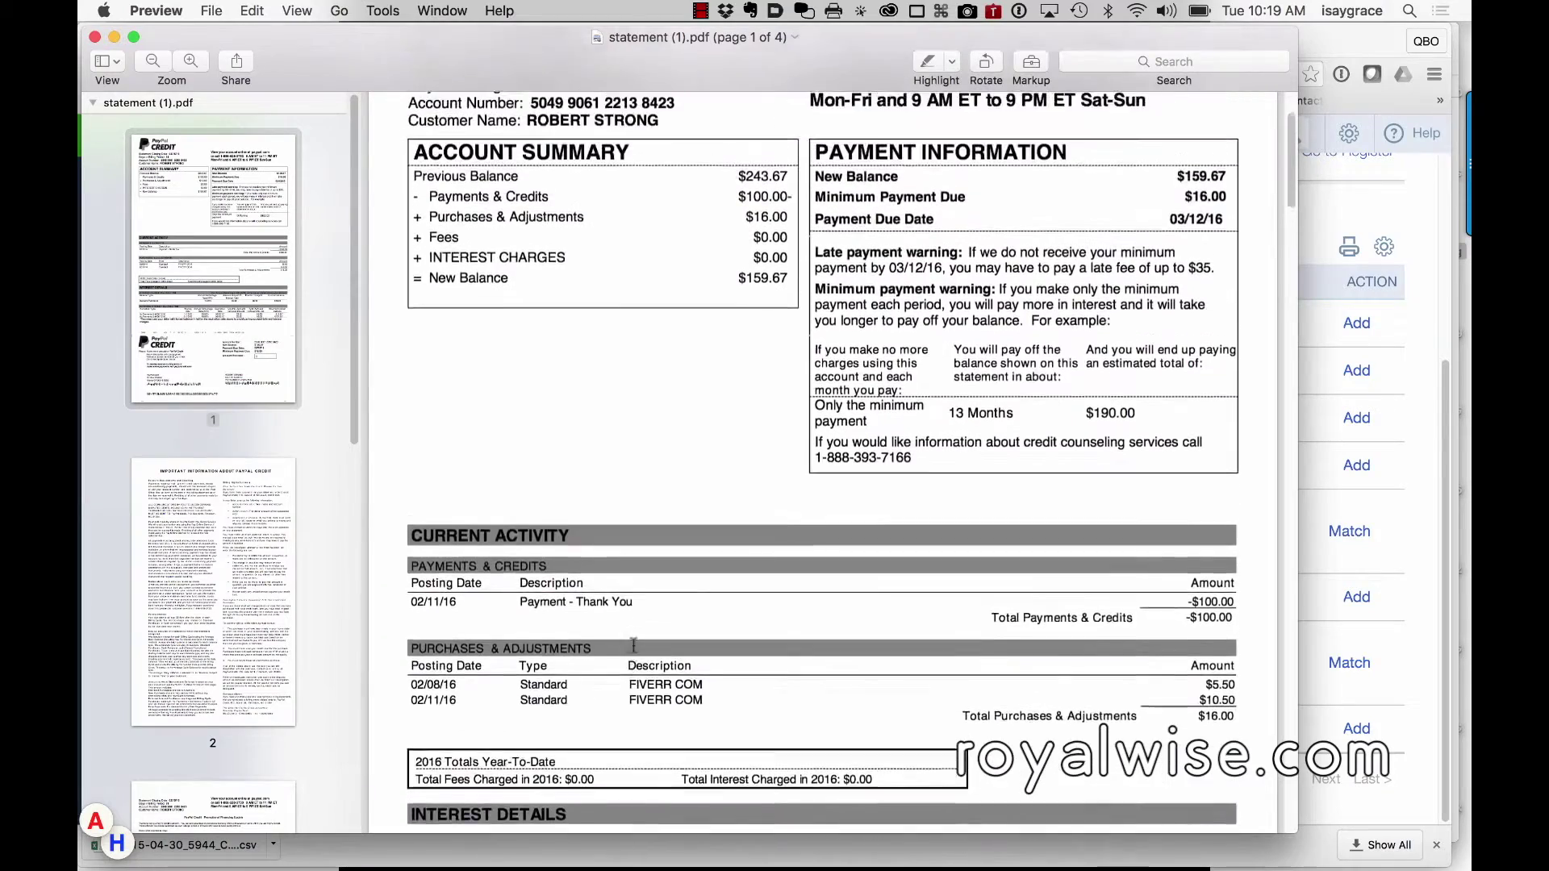
scroll(634, 645, up, 2)
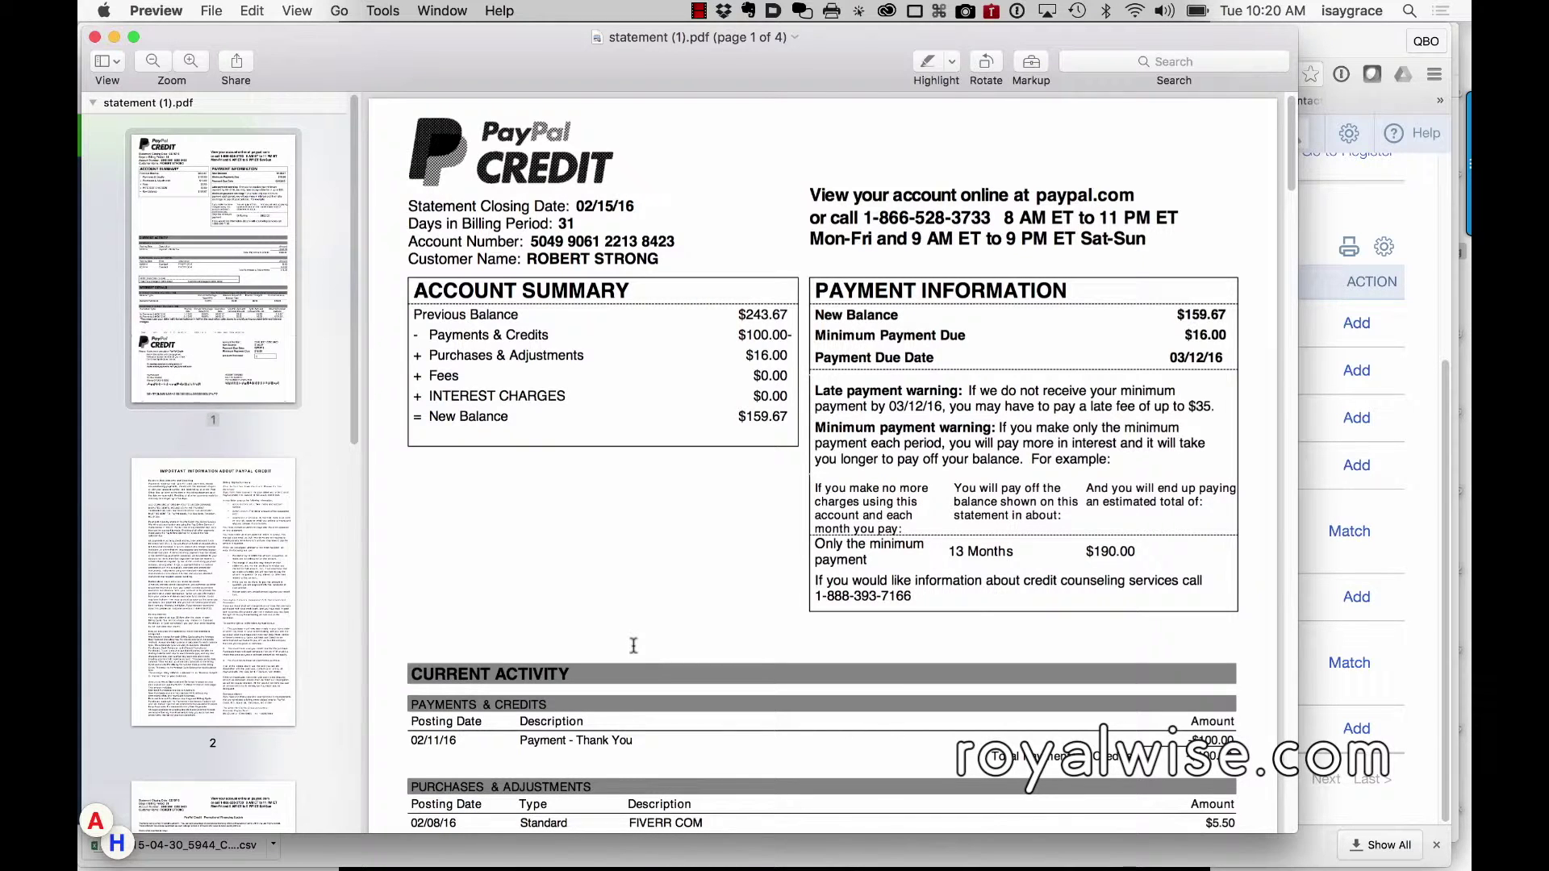
key(super+Tab)
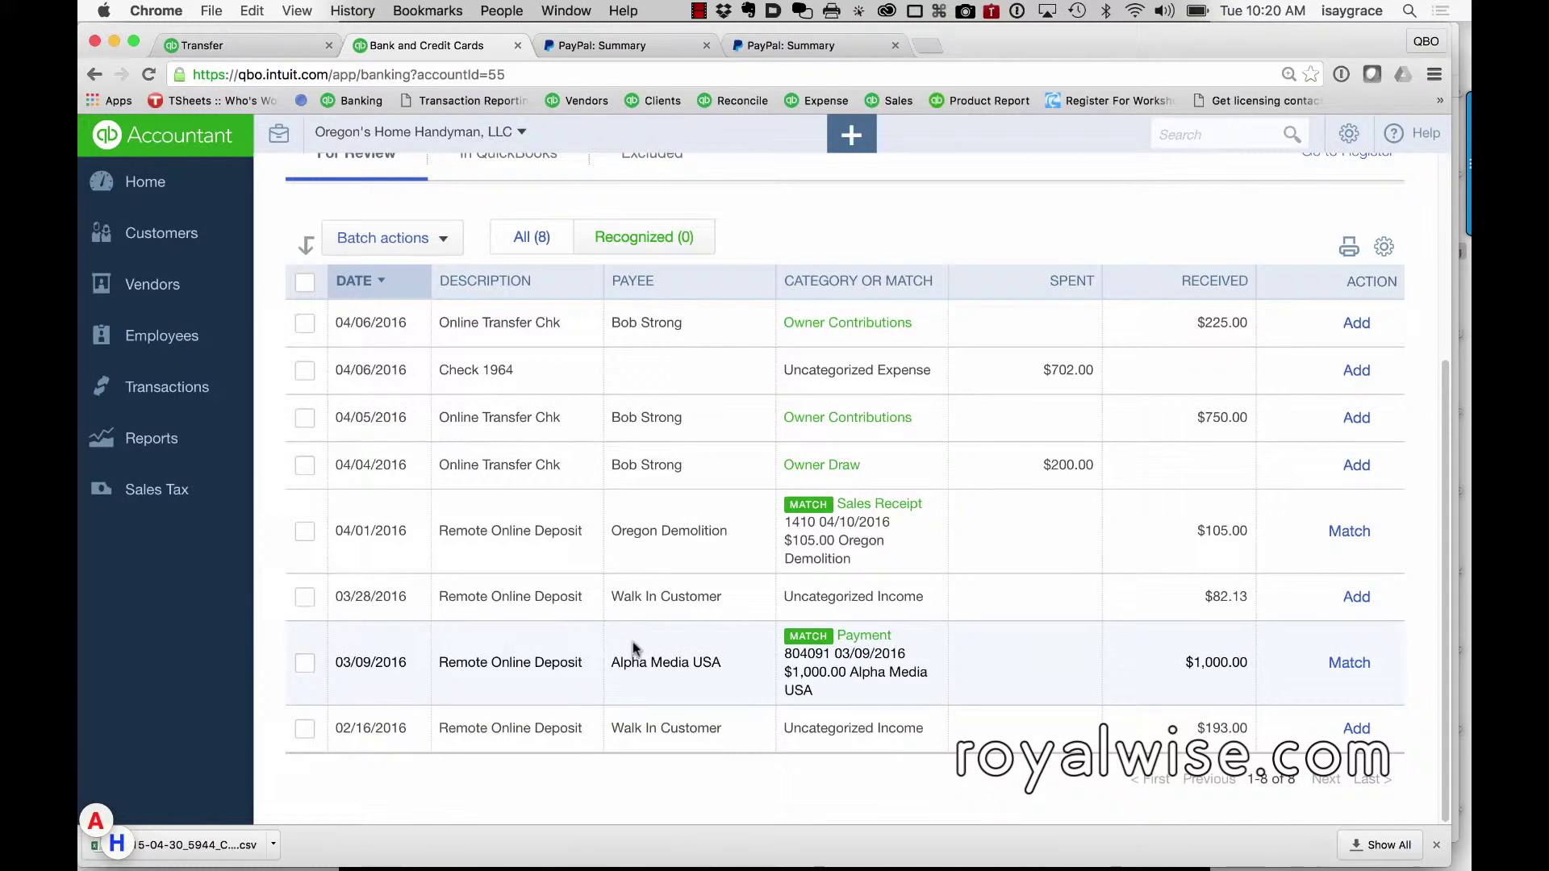
Step: Return to the PayPal Credit statement PDF showing the $159.67 balance due 03/12/16
scroll(540, 437, up, 5)
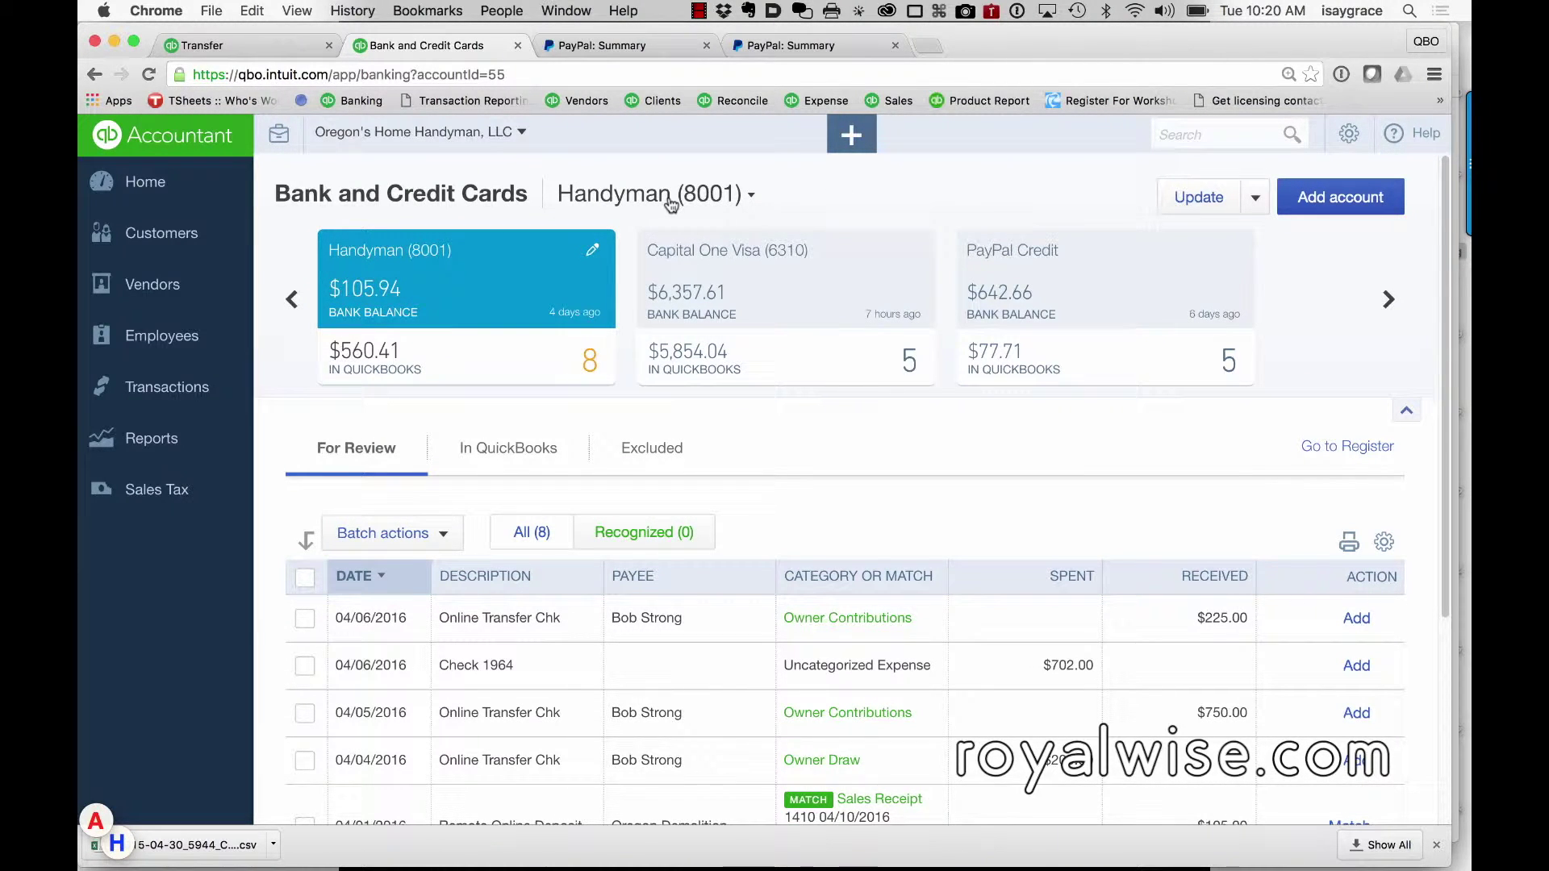
key(super+Tab)
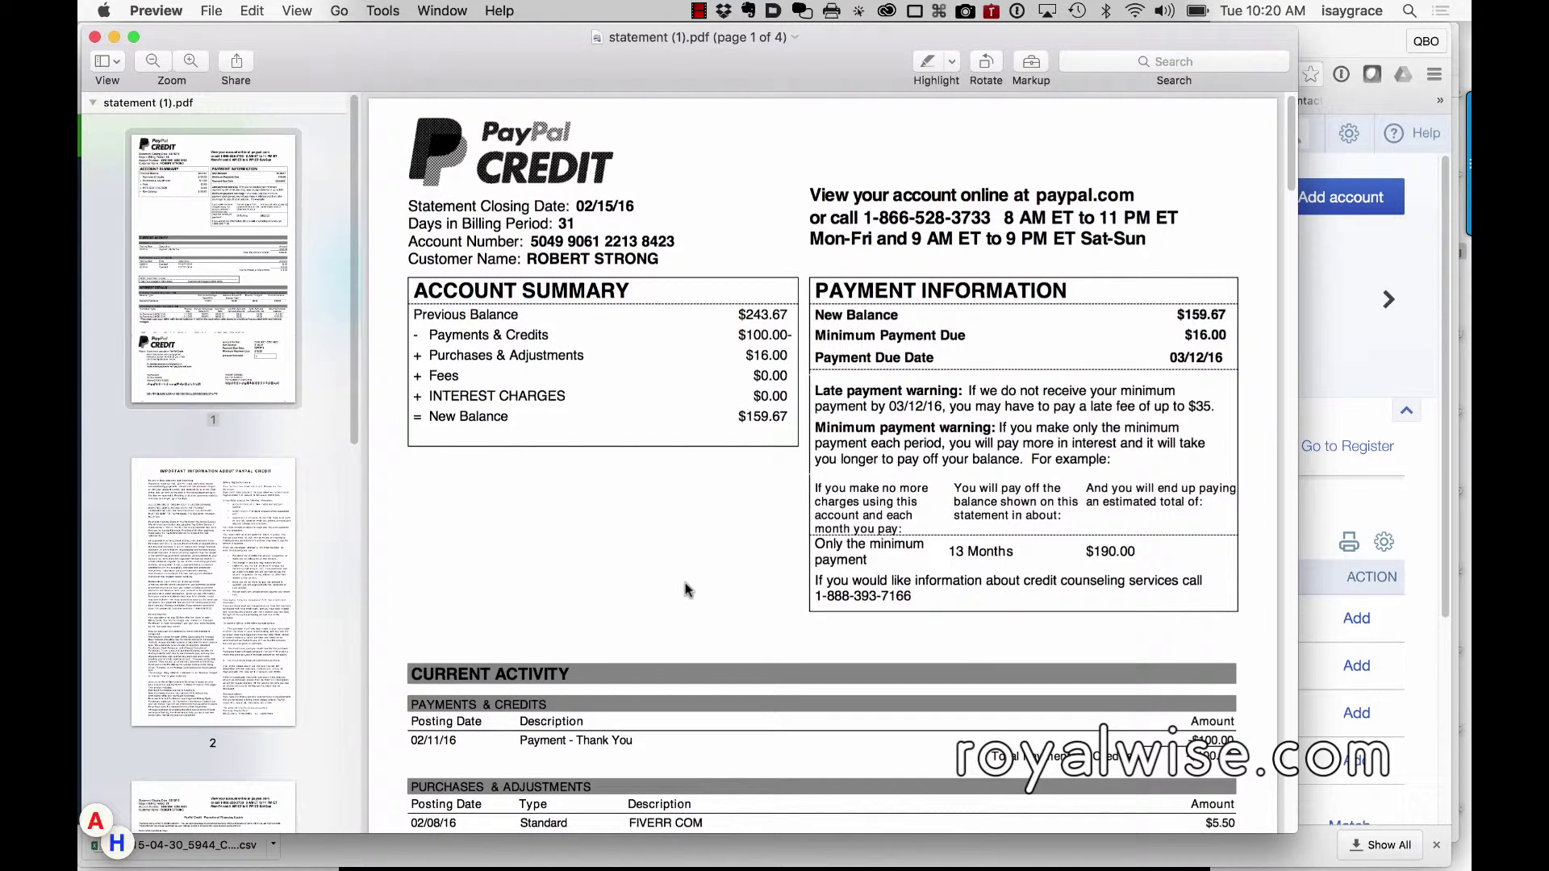
Step: Scroll to Interest Details and select the 19.99% APR on standard purchases
scroll(685, 583, down, 5)
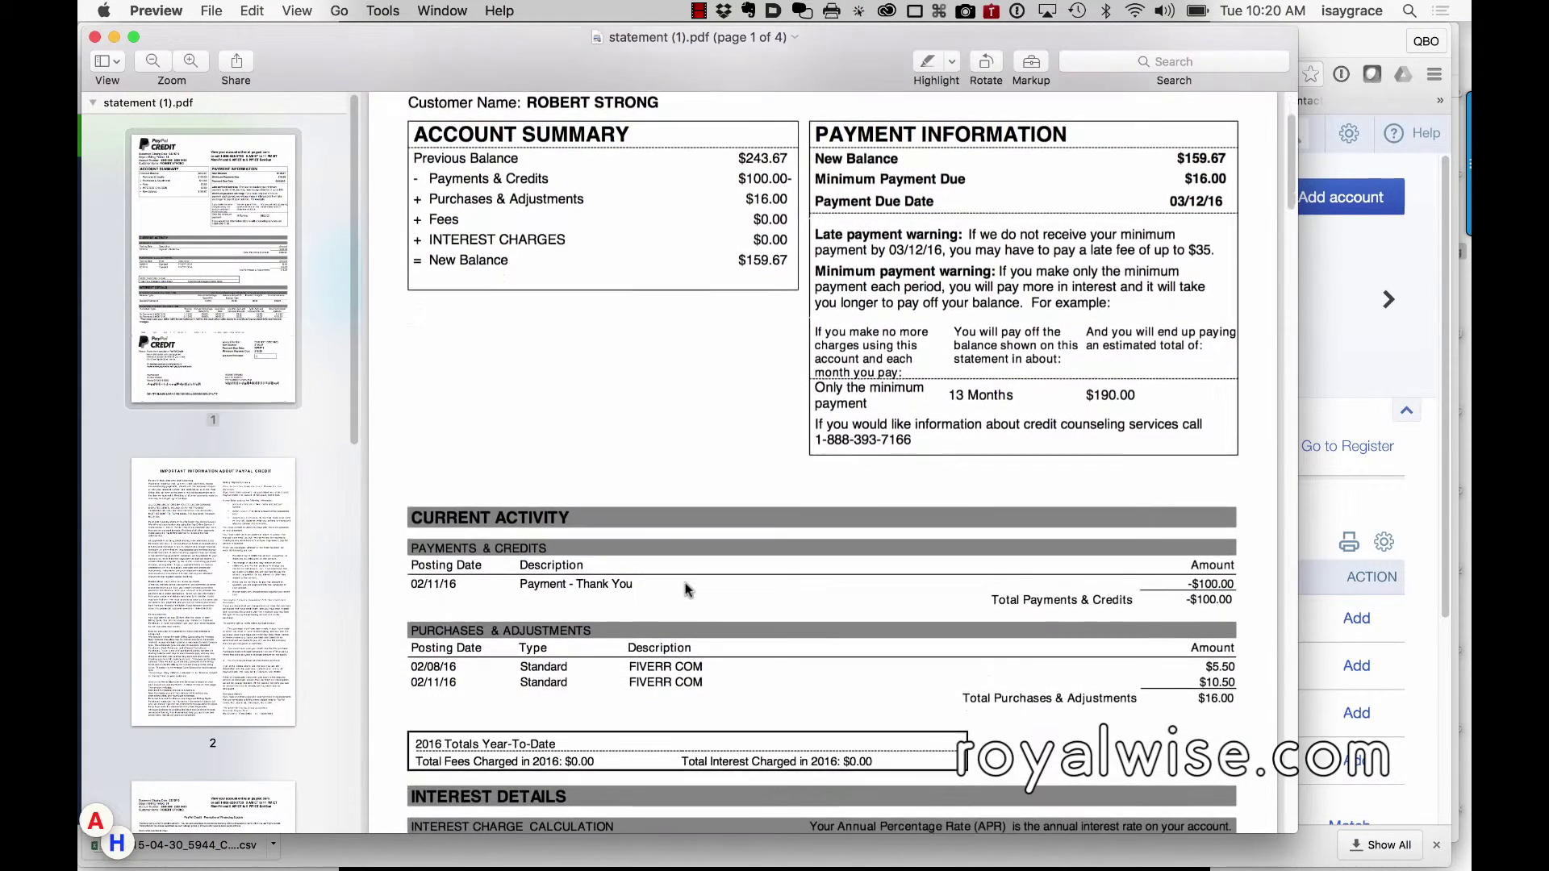
scroll(686, 587, down, 3)
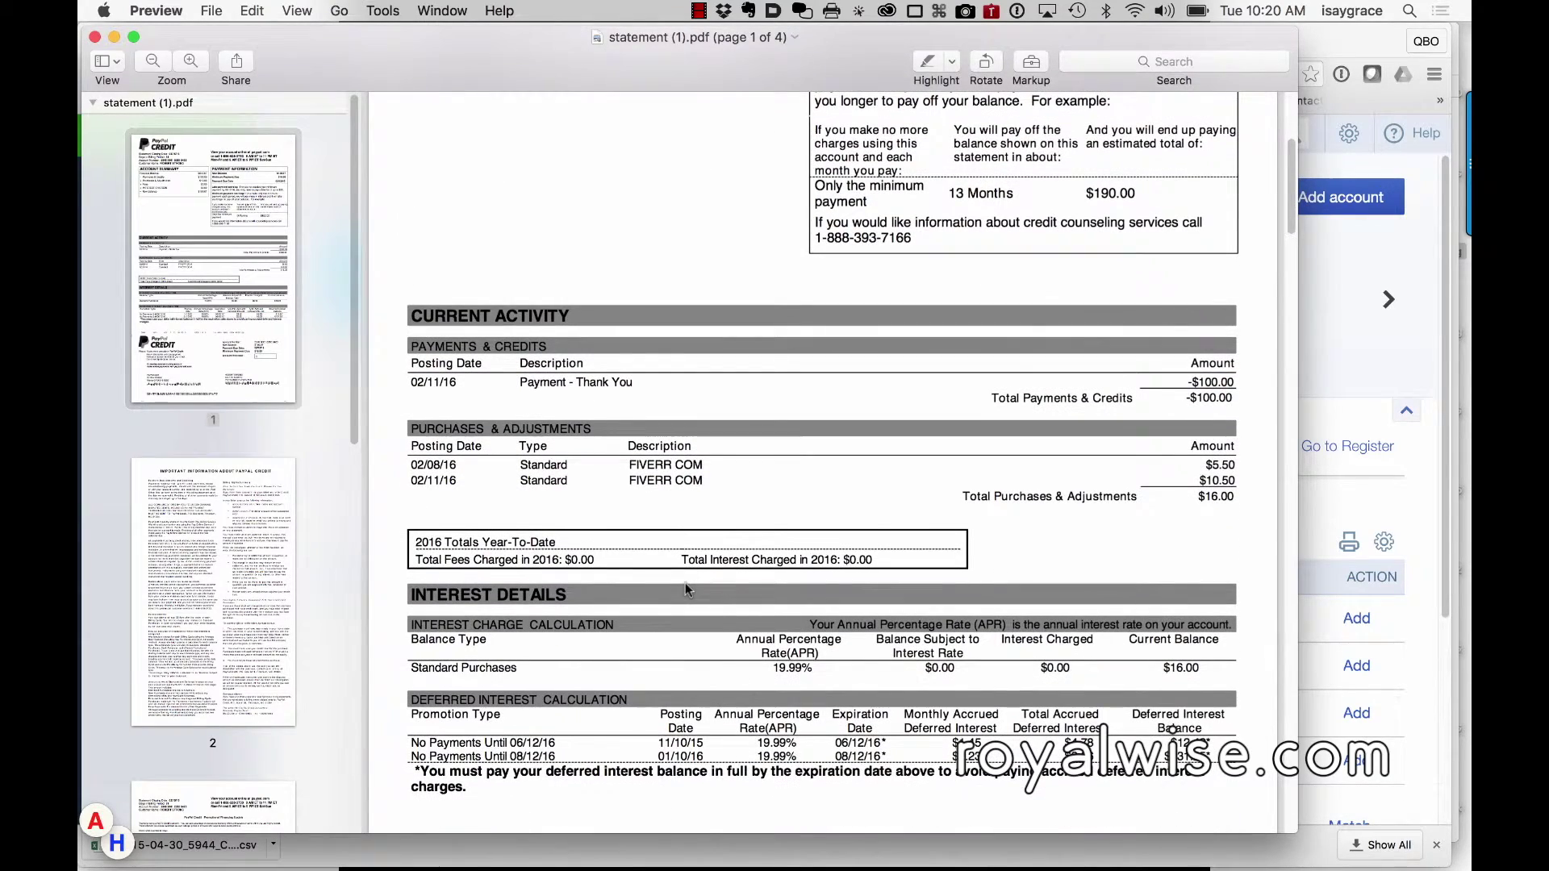
scroll(685, 582, down, 4)
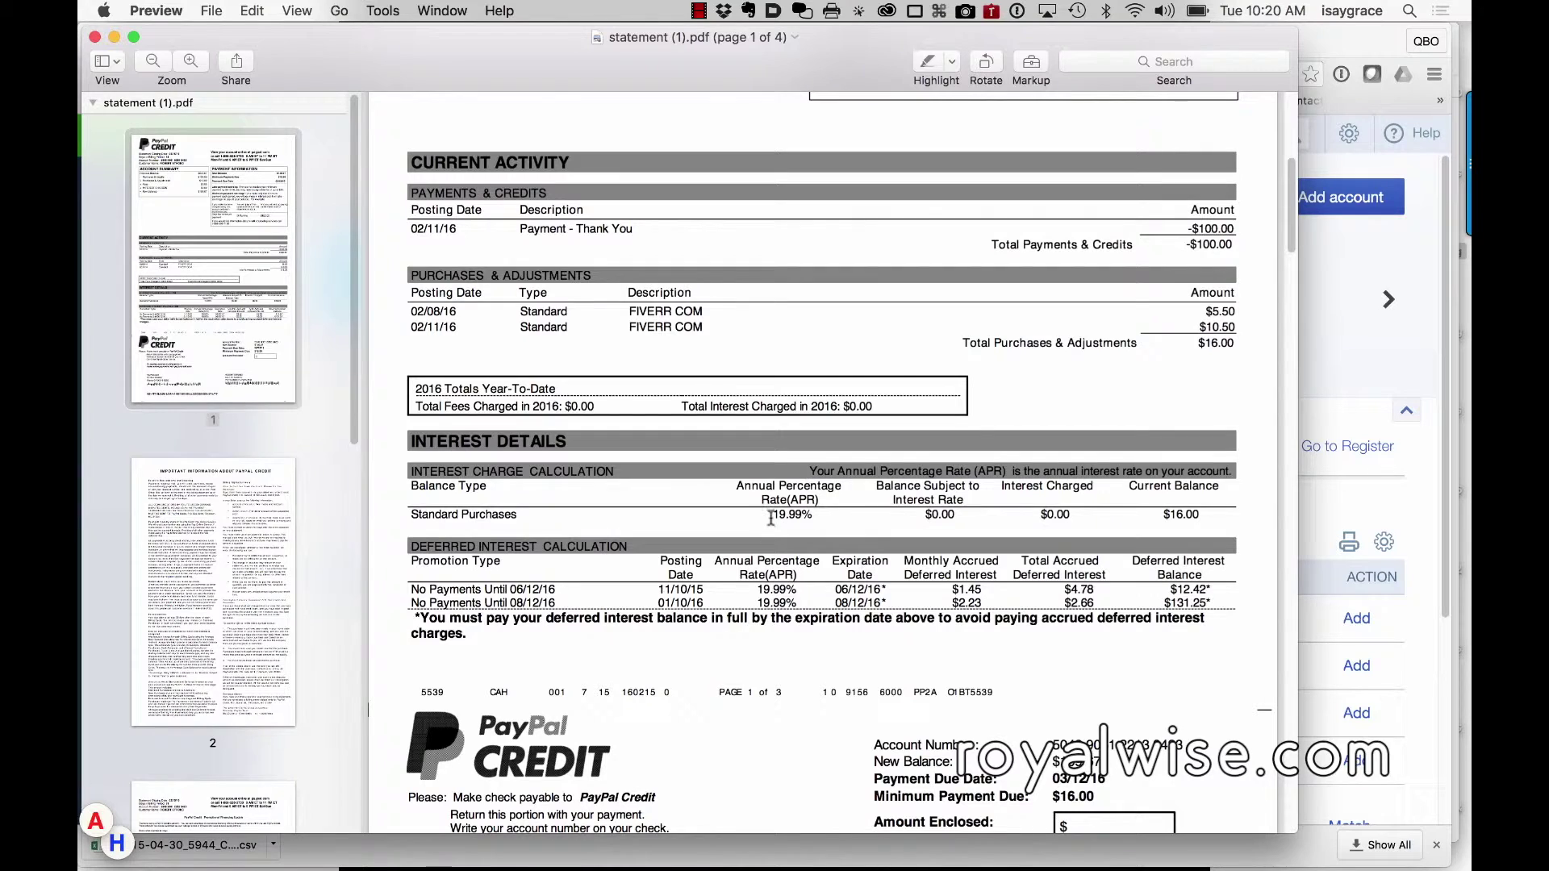
drag(772, 517, 816, 518)
Step: Scroll through the rest of the statement and return to the QuickBooks banking page
scroll(876, 541, down, 3)
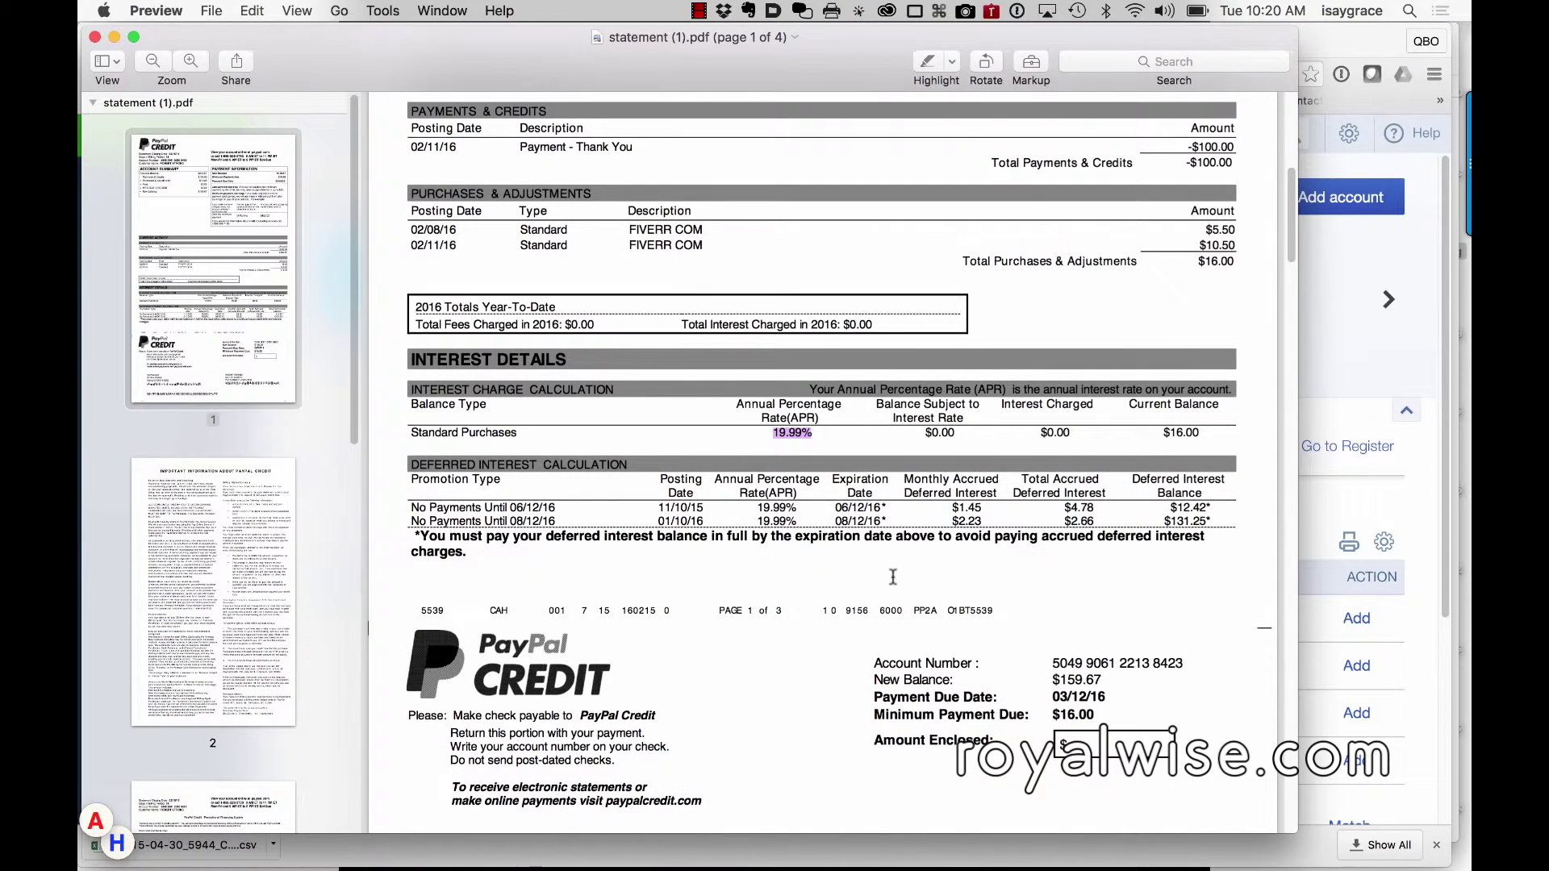
scroll(685, 528, down, 1)
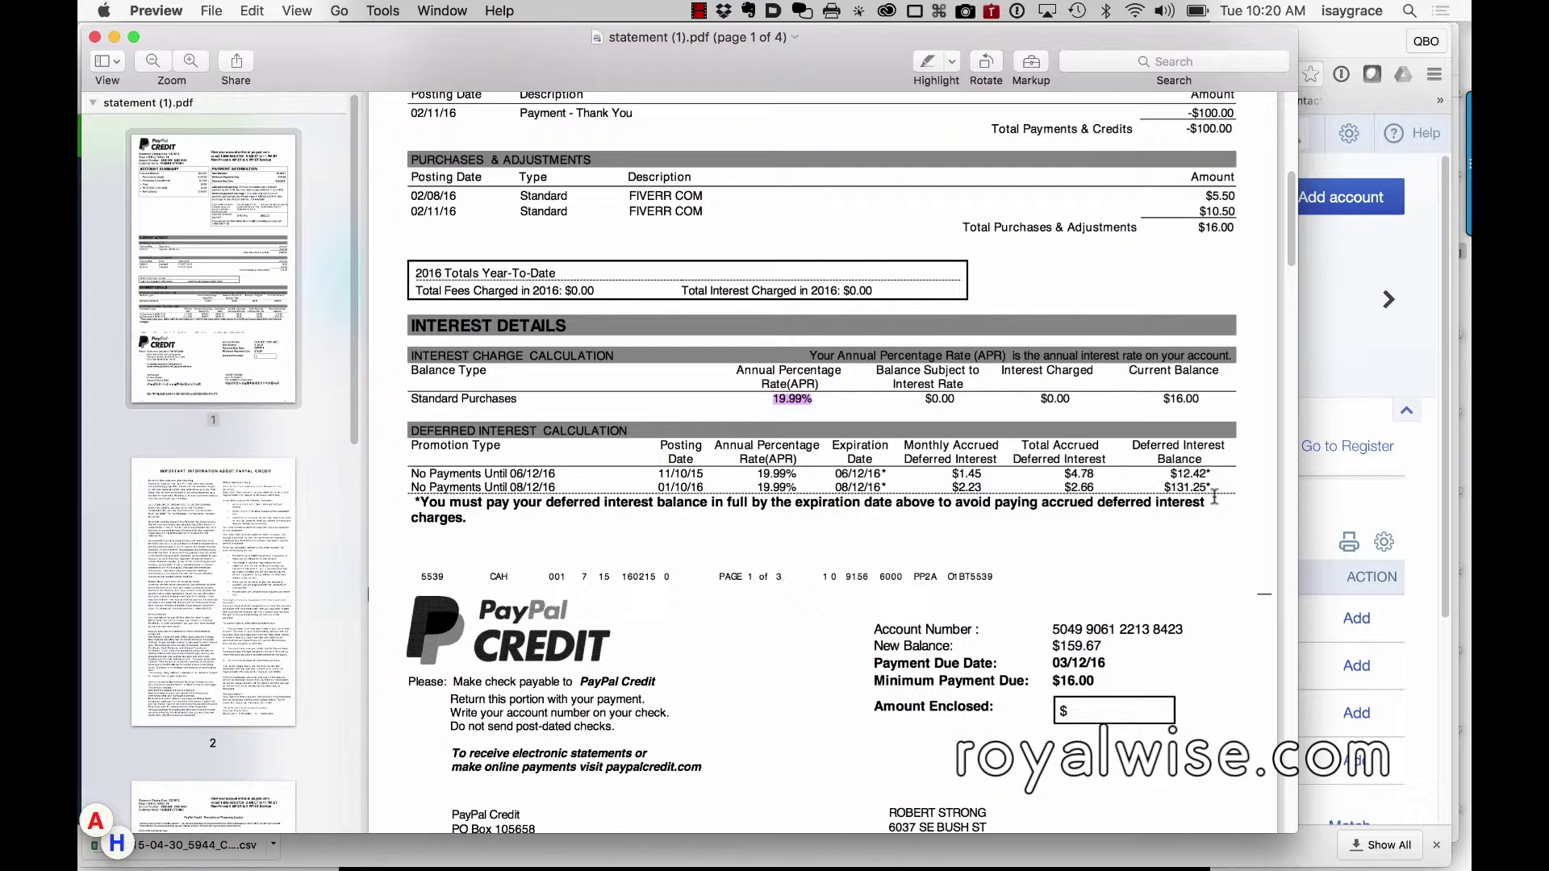
click(1344, 346)
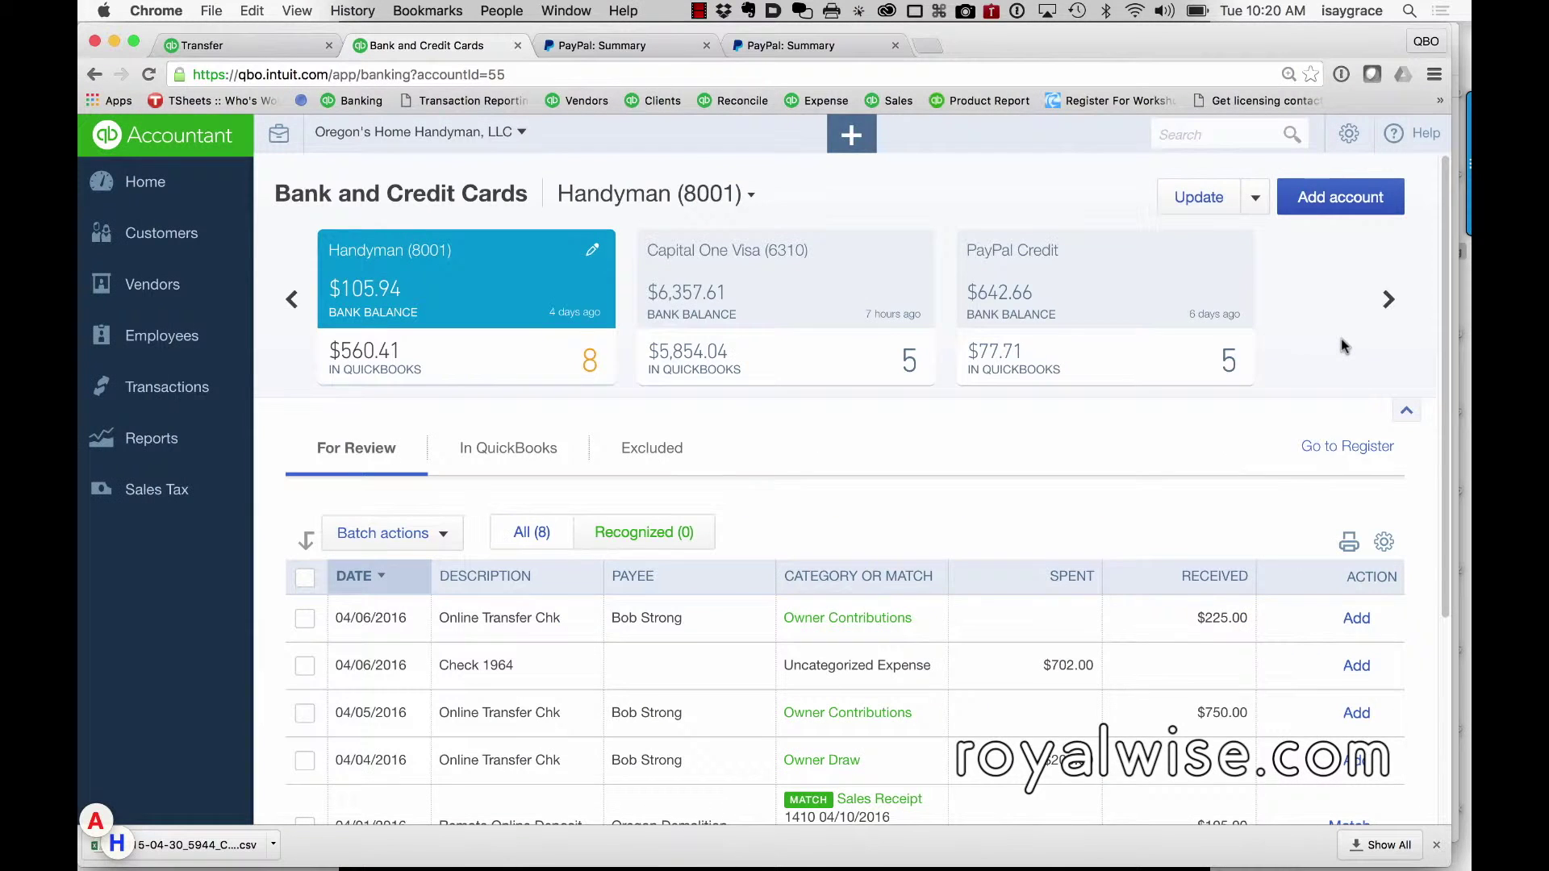
Step: Open PayPal Credit's five review items, from $220.70 Ticket Fulfillment Services to $131.25 Hewlett Packard
click(1112, 317)
scroll(954, 498, down, 2)
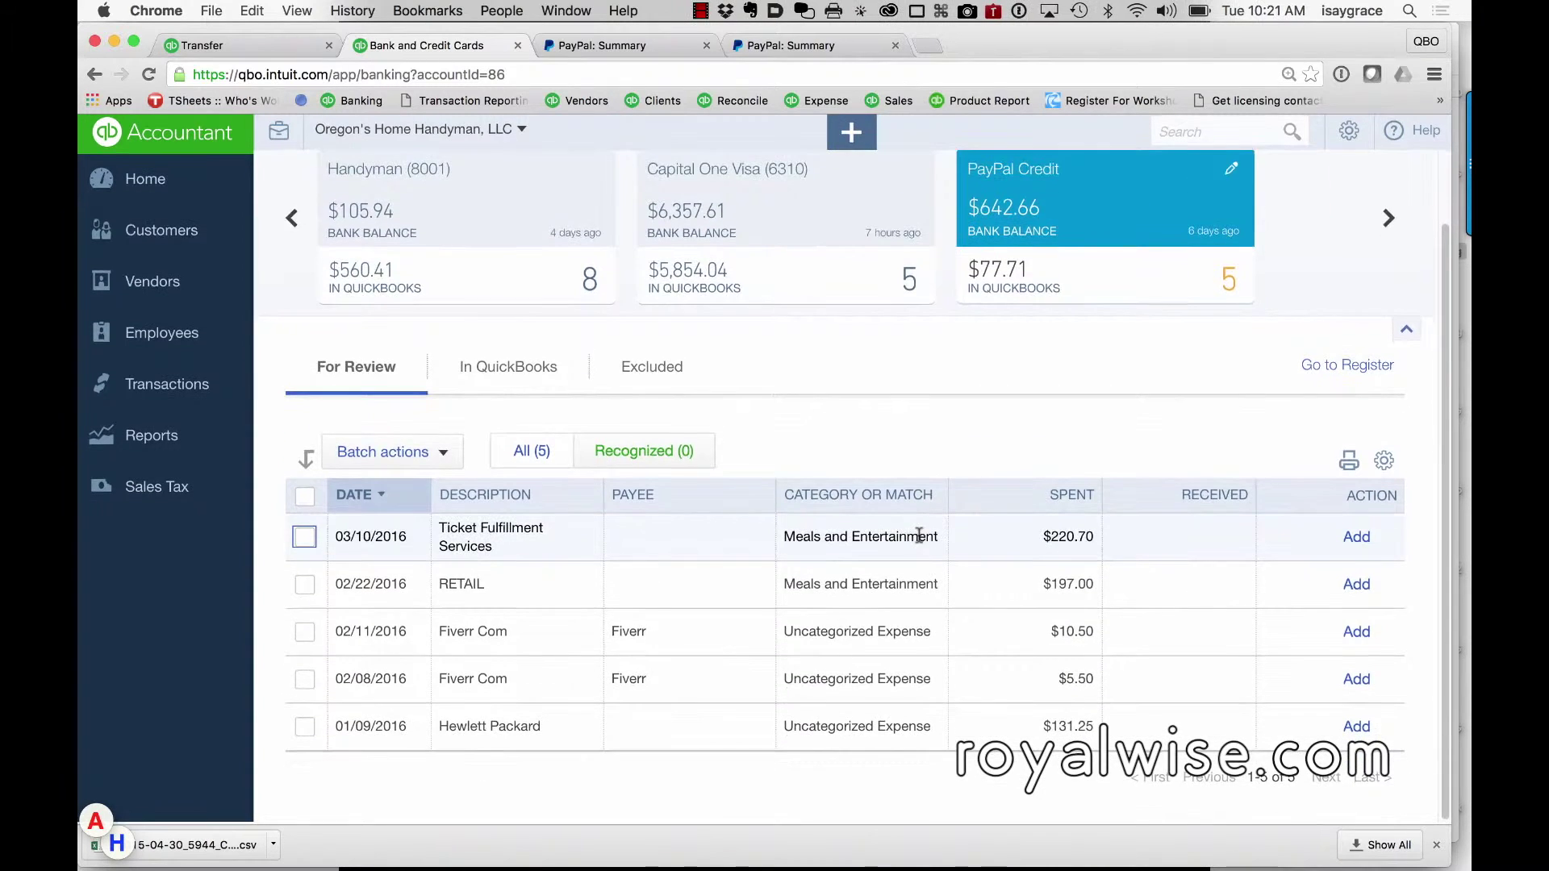